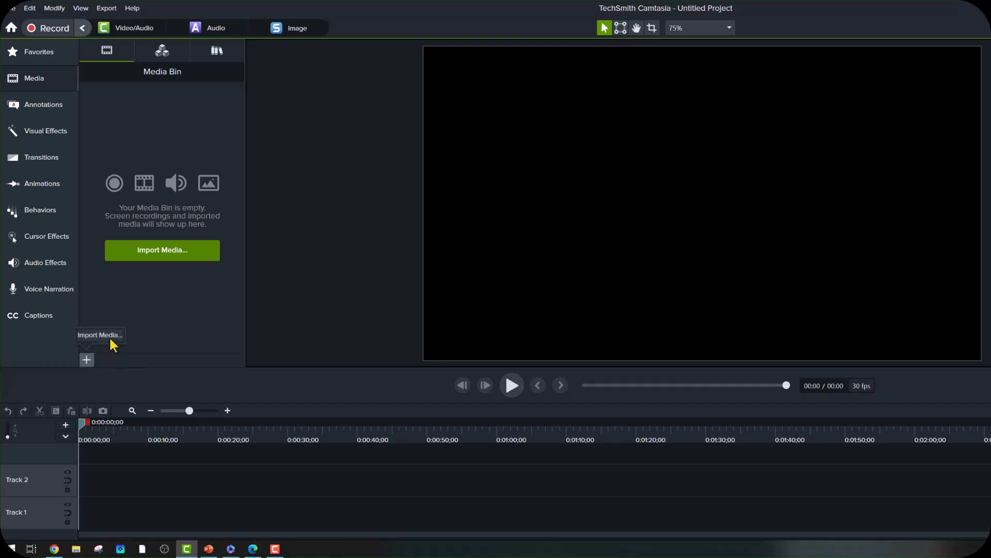
Import the video files into the Media Bin and place Canva Audacity.mp4 at the start of Track 1
click(163, 252)
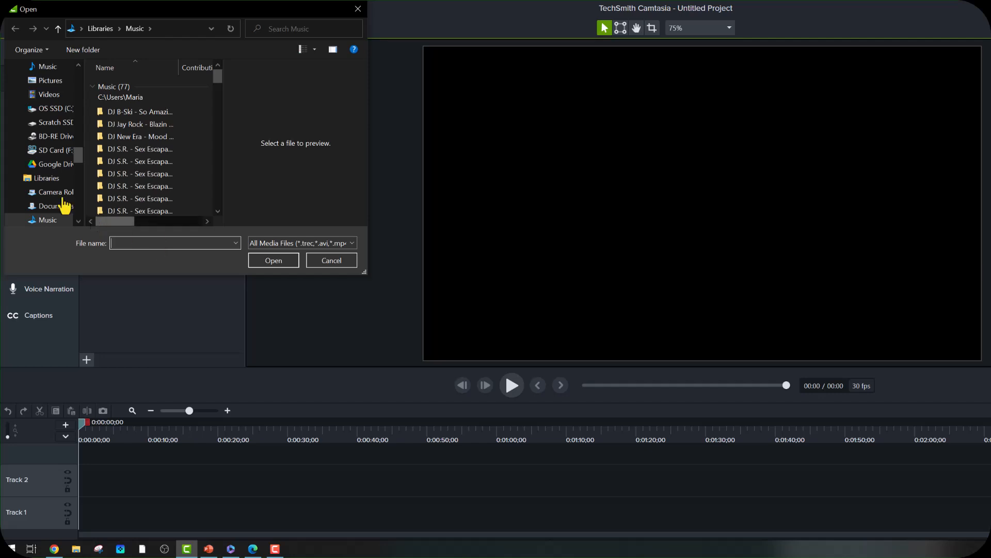
drag(80, 156, 80, 138)
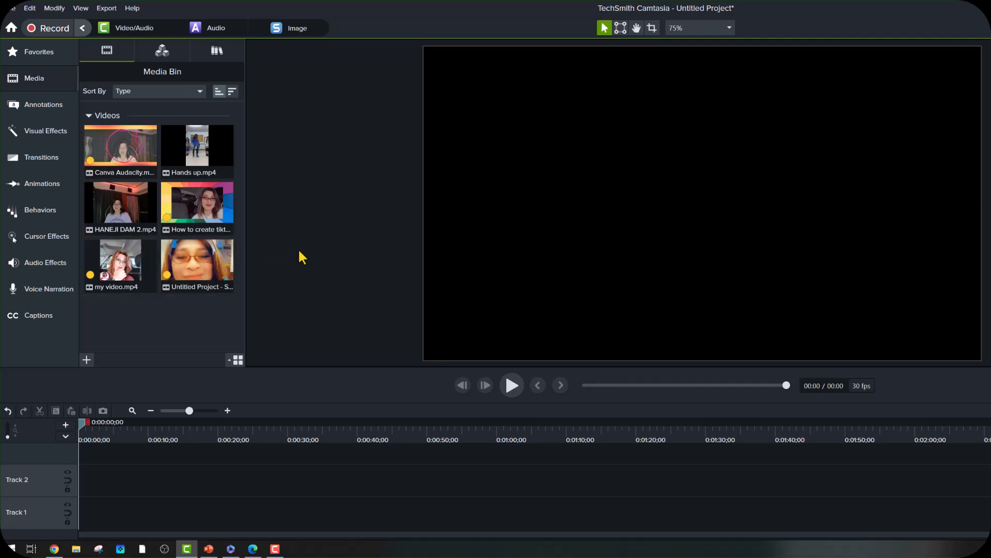
drag(90, 150, 308, 380)
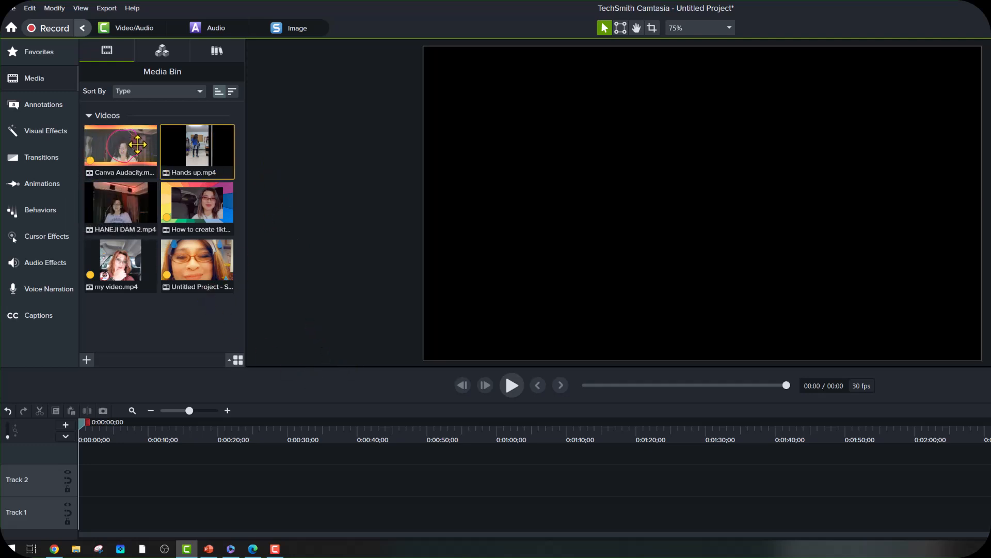
drag(137, 145, 84, 519)
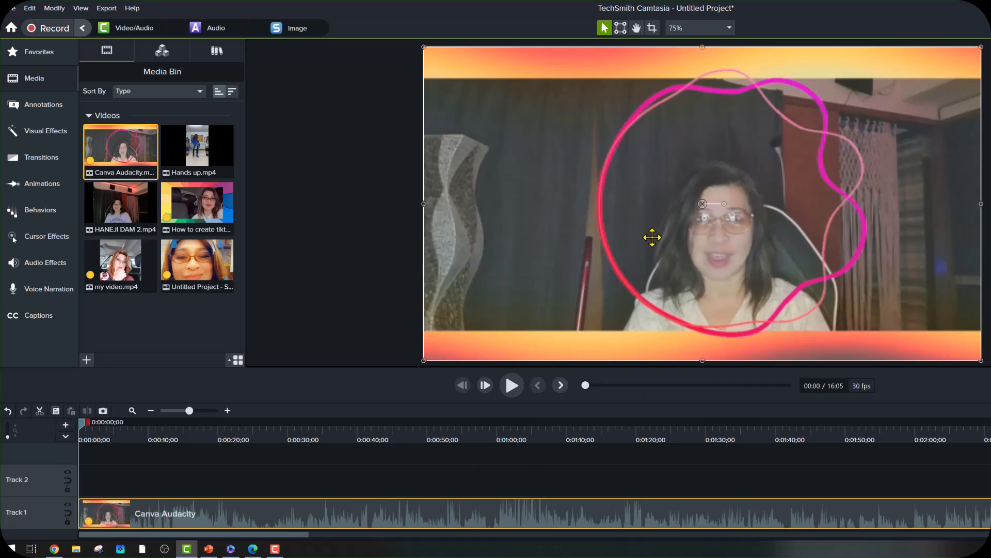
Silence the audio of the Canva Audacity clip on Track 1 and play a moment of it to check
right_click(251, 515)
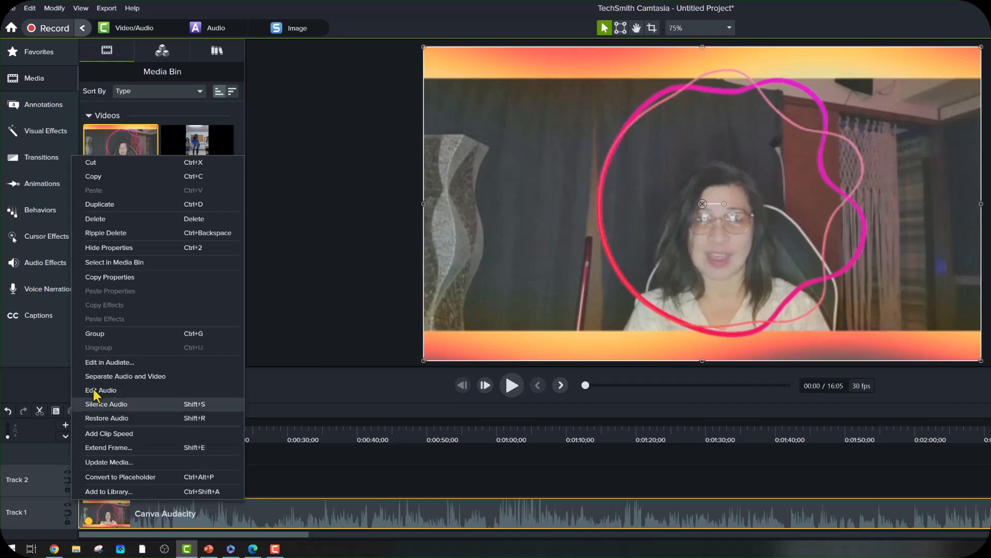
click(124, 406)
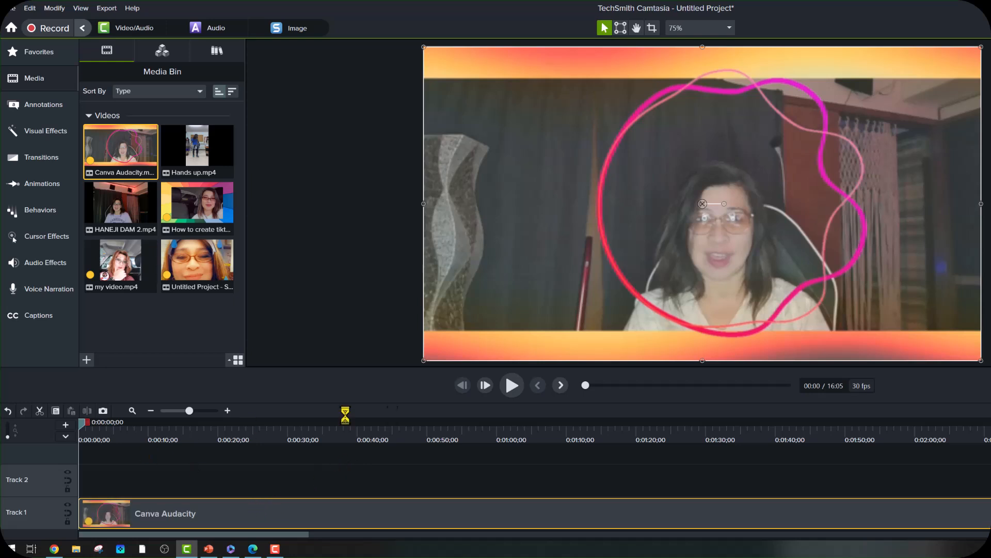
click(512, 385)
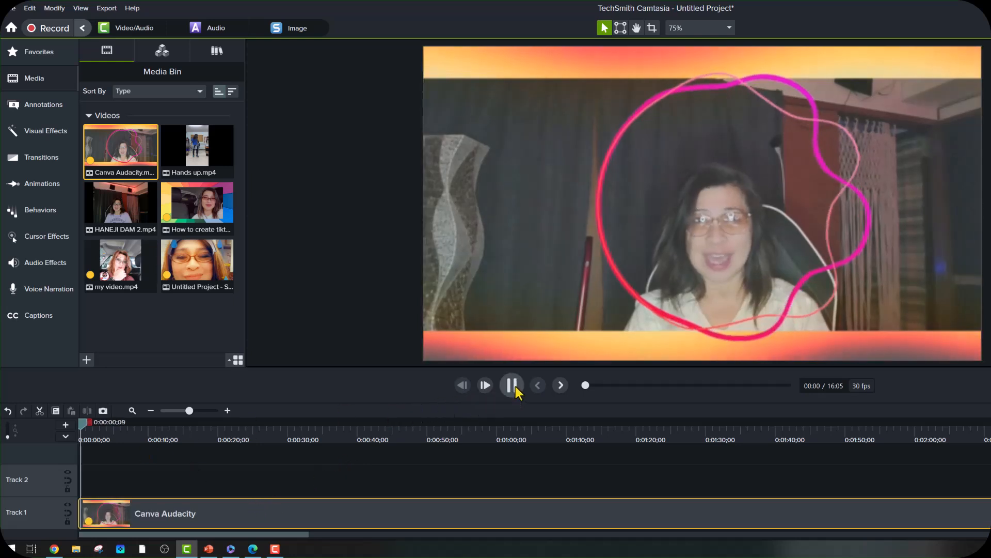
click(513, 385)
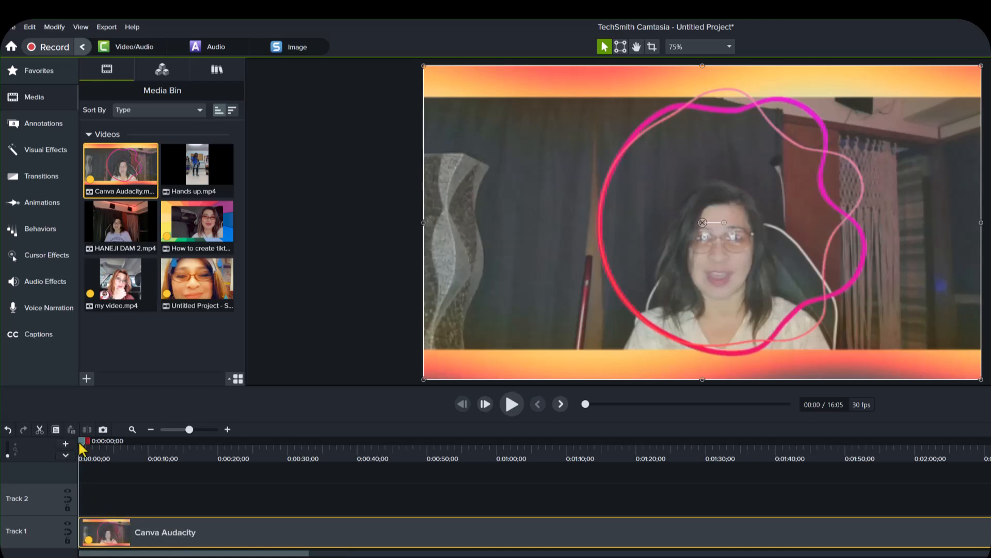
Add a Custom animation to the Canva Audacity clip at 0:00:02;15 and shrink the video to under half the canvas width
drag(83, 448, 101, 457)
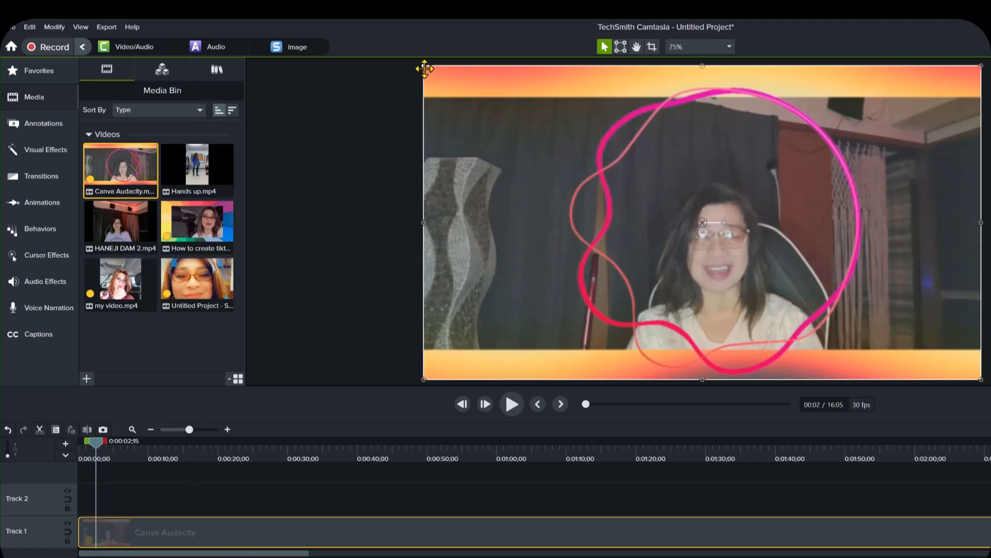
click(41, 202)
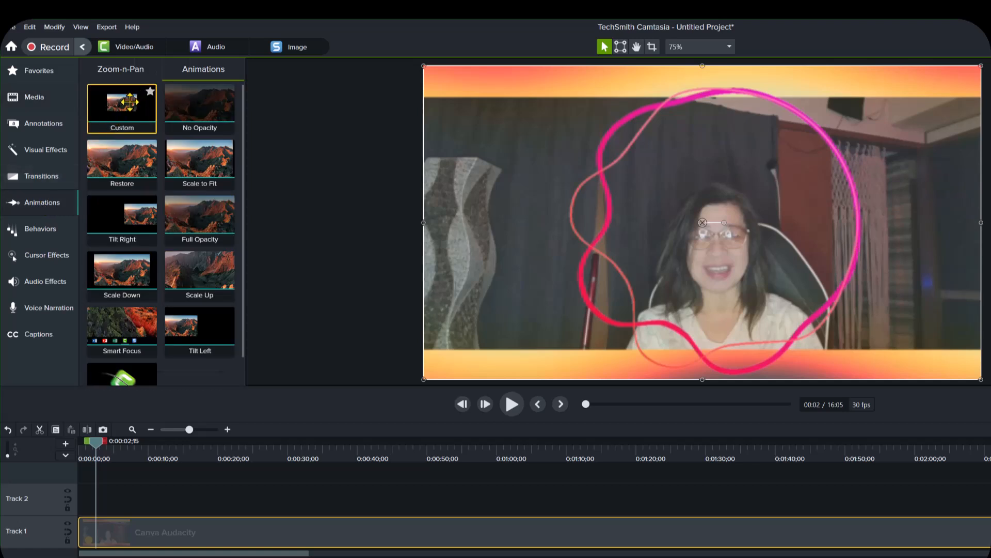
drag(128, 105, 107, 537)
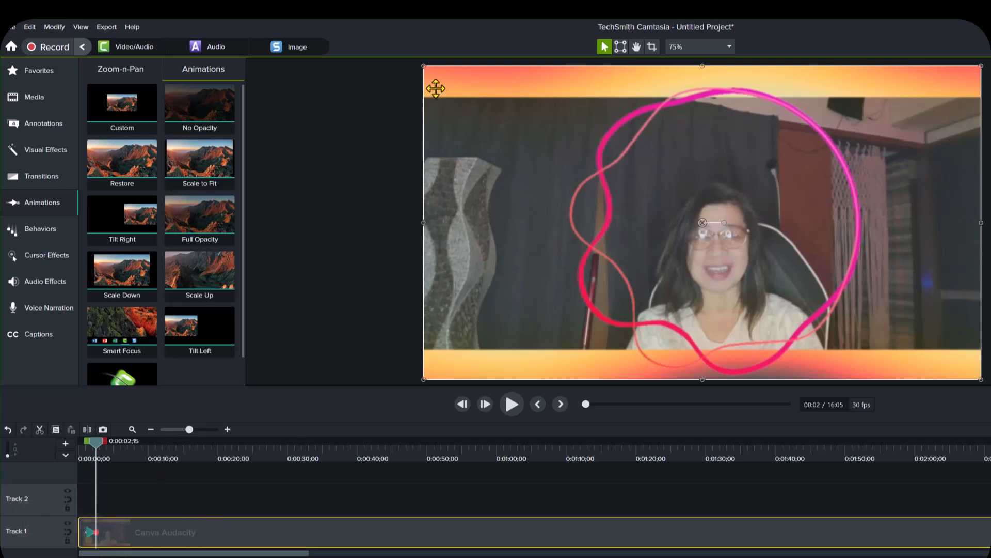
drag(423, 66, 730, 348)
drag(892, 284, 761, 238)
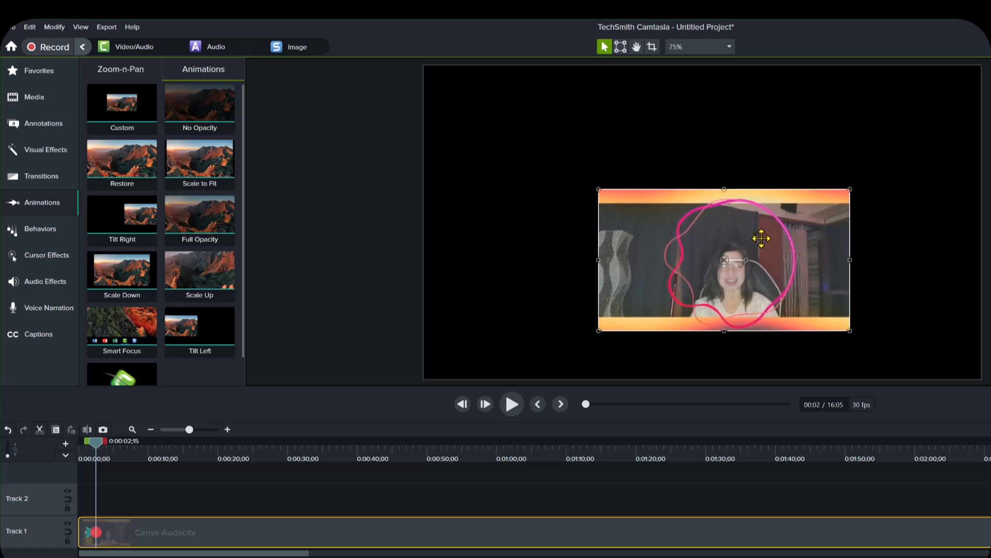
Crop the left and right sides of the shrunken Canva Audacity video so only the area around the speaker remains
click(652, 50)
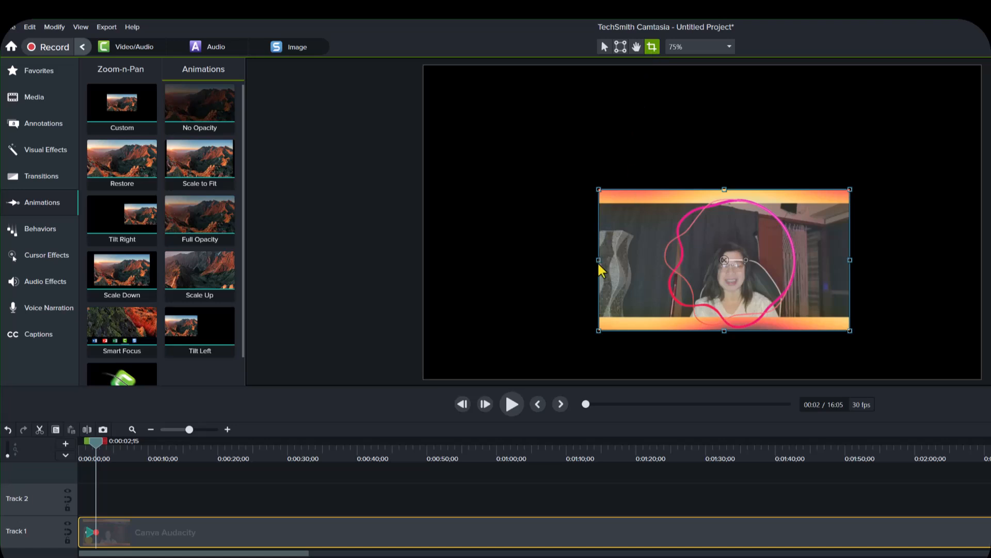
drag(603, 260, 661, 260)
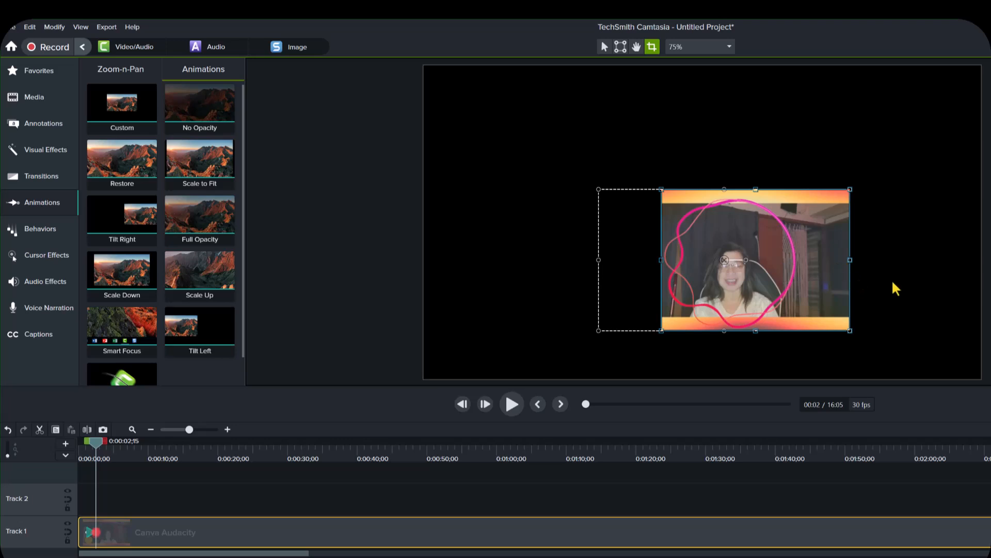
drag(851, 260, 808, 268)
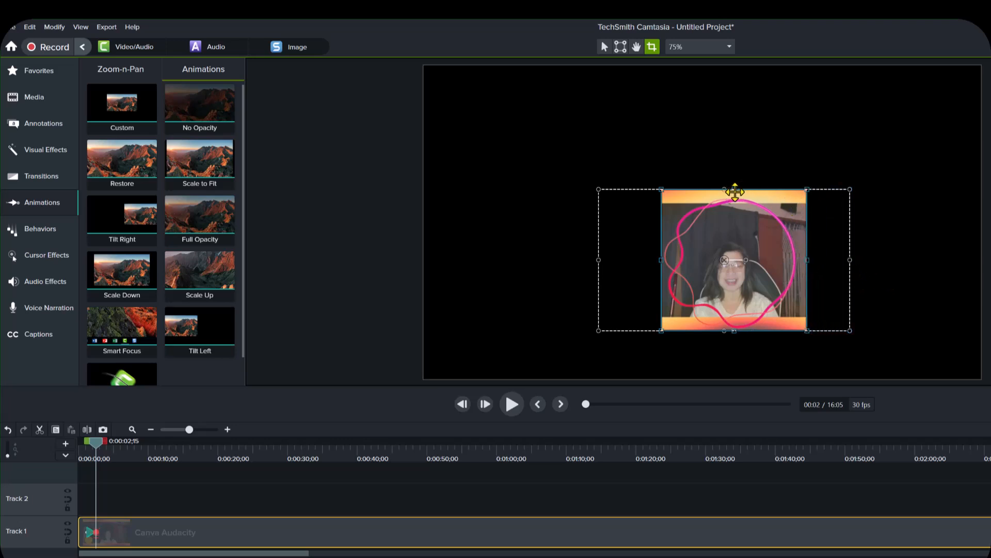
click(899, 281)
click(780, 282)
mouse_move(779, 281)
mouse_down()
mouse_move(734, 269)
mouse_move(780, 269)
mouse_up()
click(875, 167)
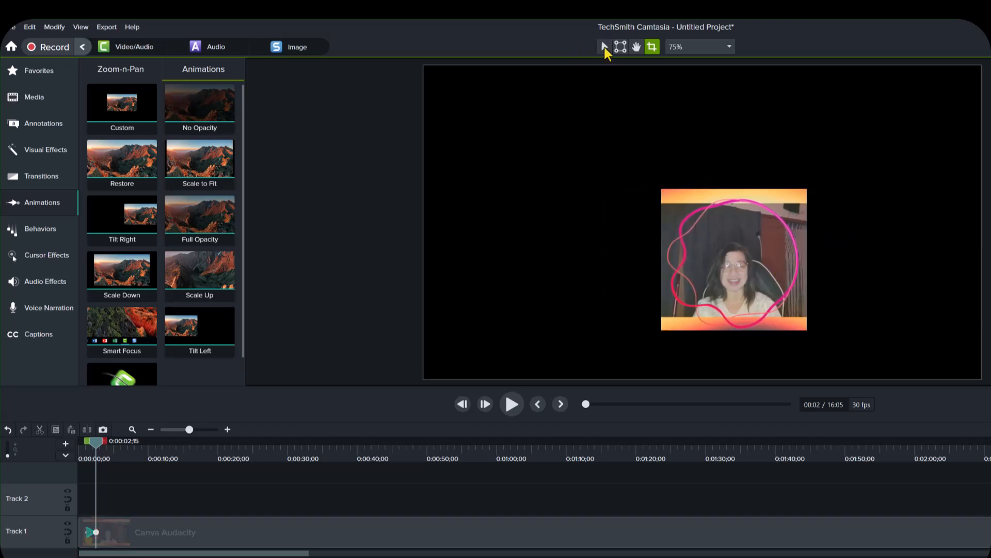
Move the cropped Canva Audacity video into the upper-left corner of the canvas
click(604, 48)
drag(707, 250, 479, 125)
click(618, 279)
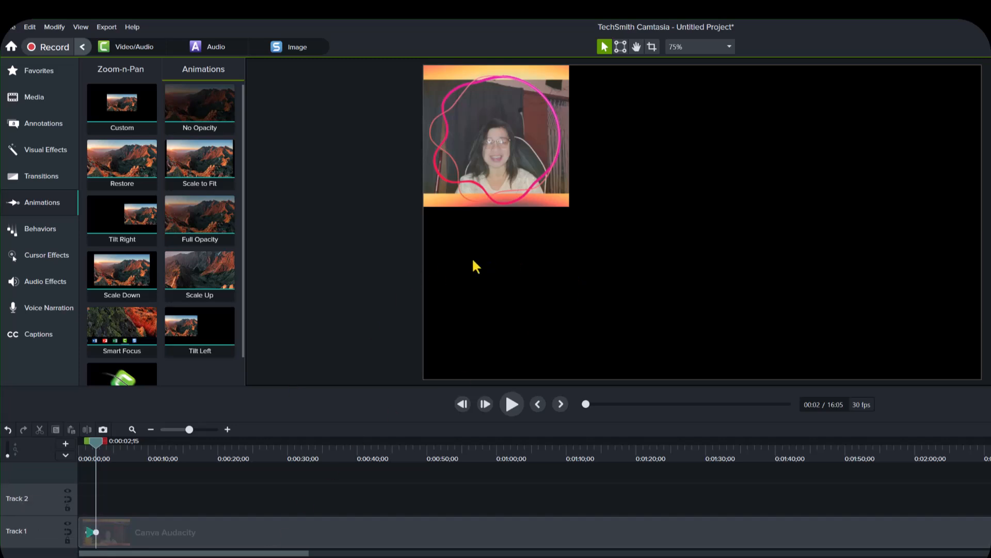
Play the timeline from the beginning to check the shrinking animation of the Canva Audacity clip
drag(97, 442, 67, 453)
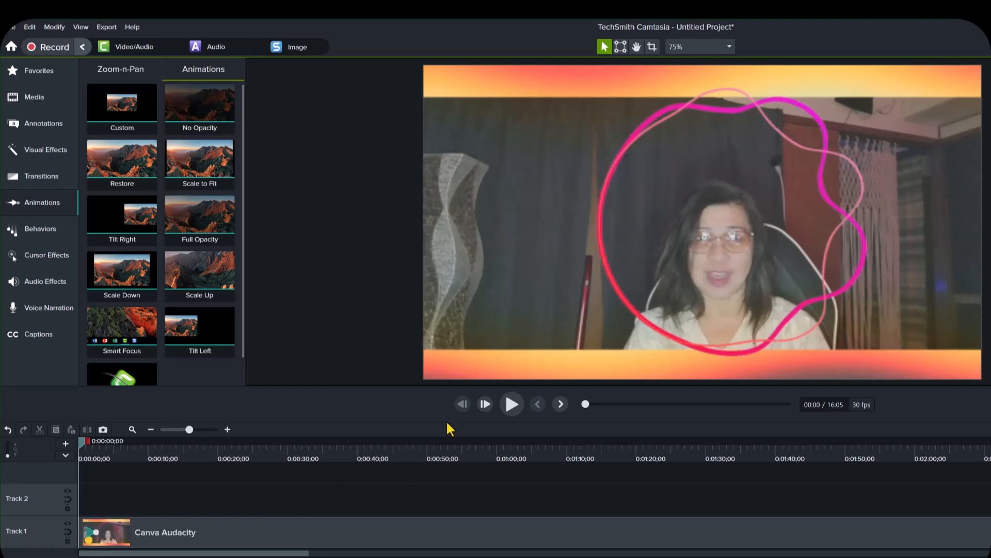
click(511, 405)
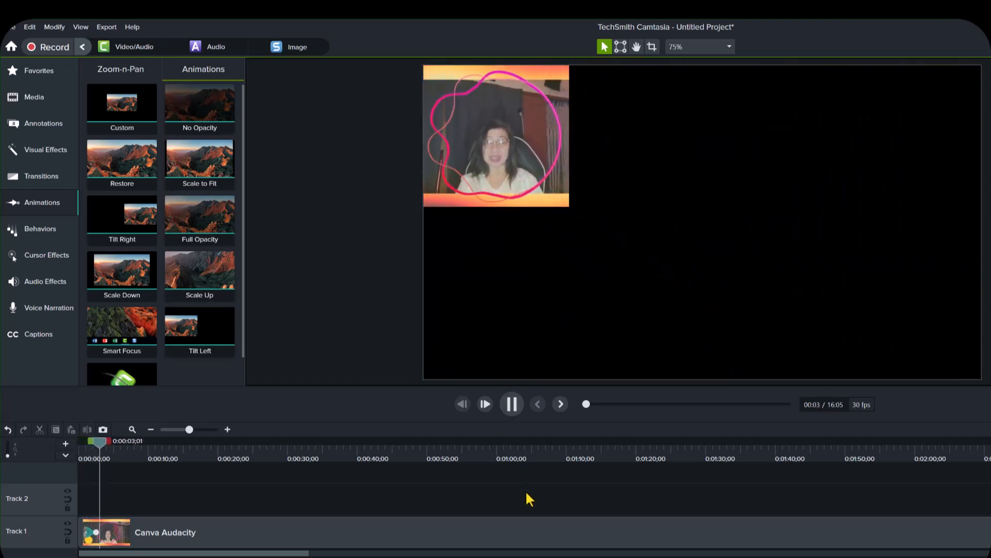
click(511, 404)
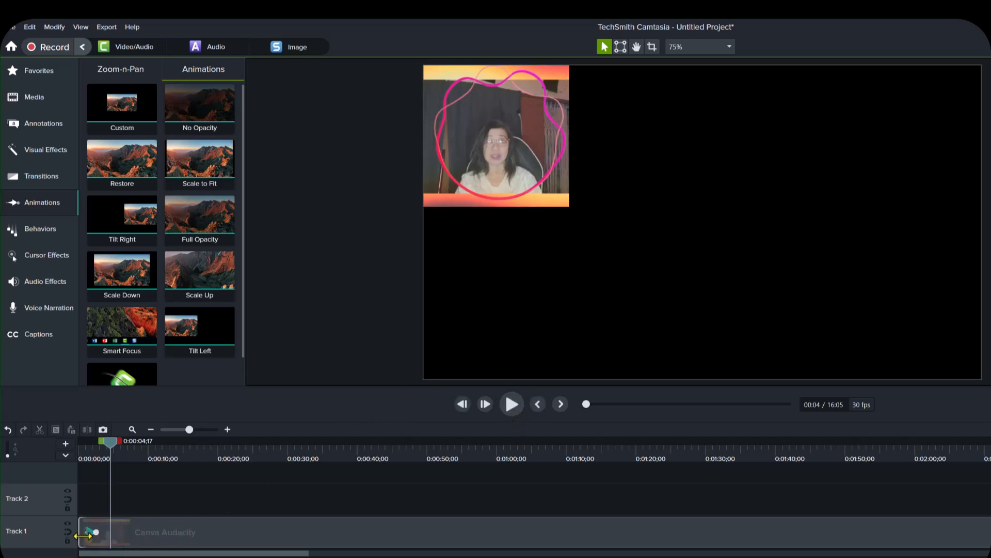
Lengthen the Canva Audacity clip's animation so that it ends at about 0:00:04;18
drag(109, 441, 96, 459)
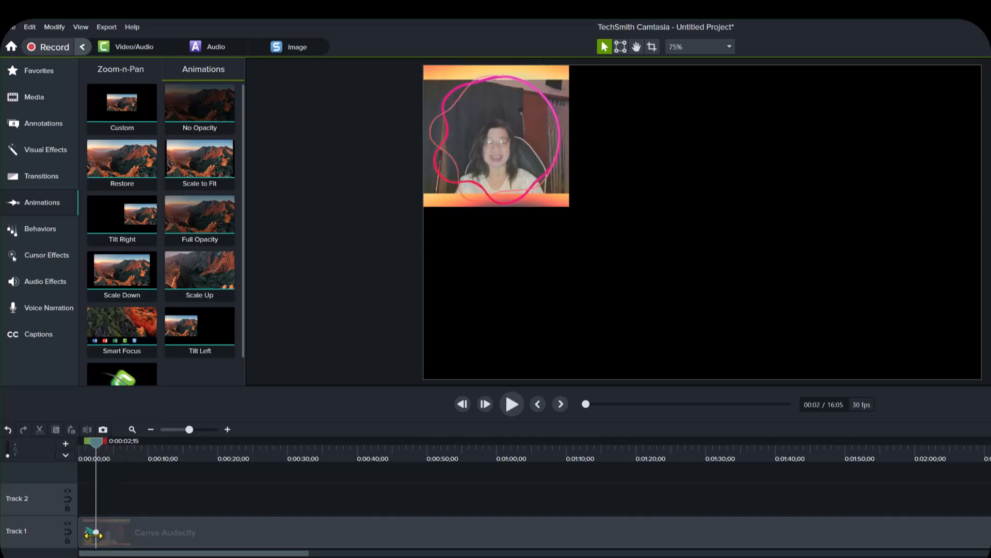
drag(94, 534, 107, 535)
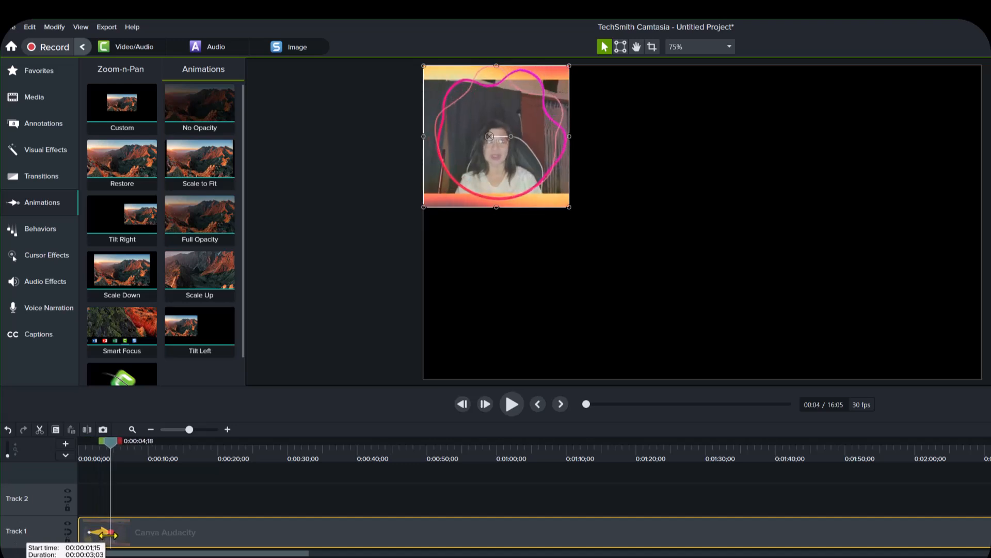
drag(107, 535, 108, 535)
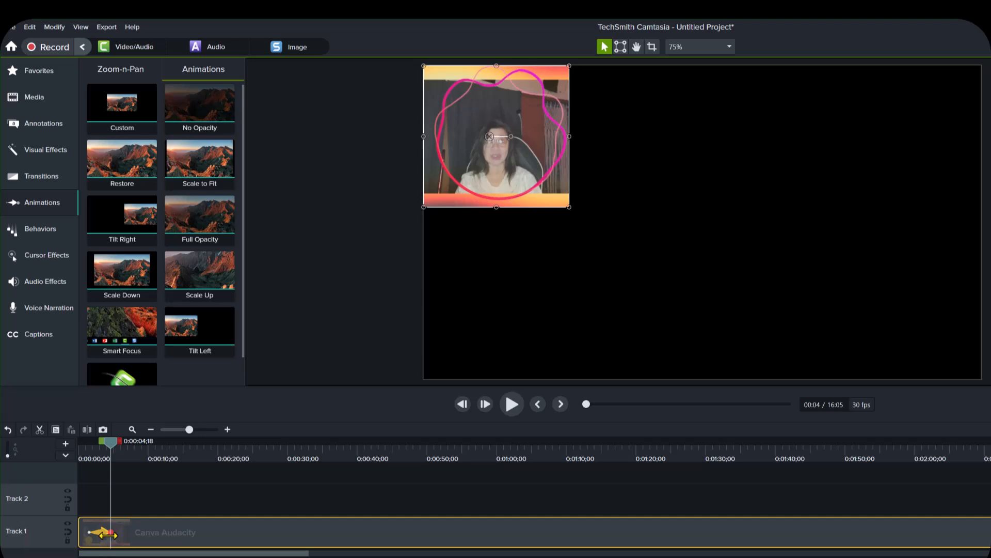
Play the timeline from the start to review the slower shrinking animation
drag(112, 444, 66, 467)
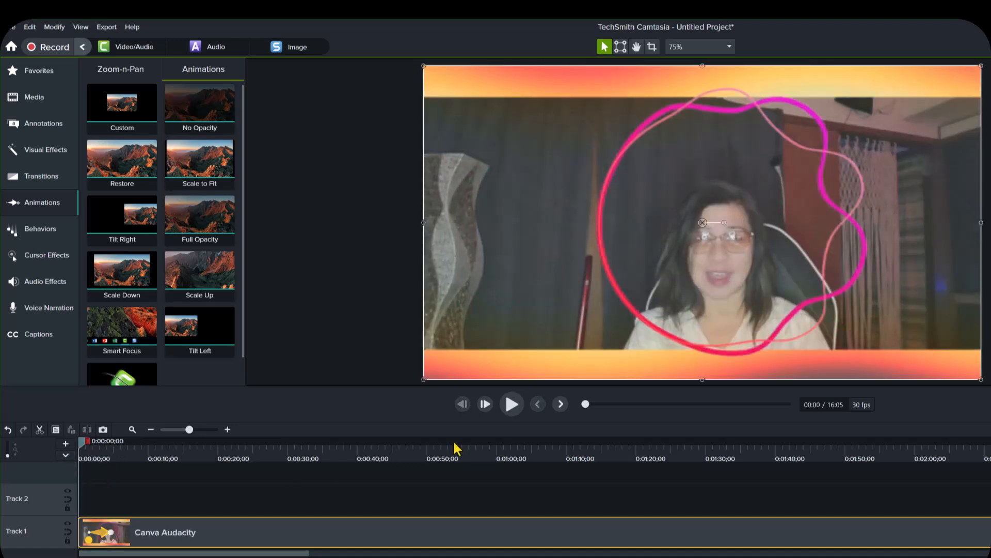
click(512, 405)
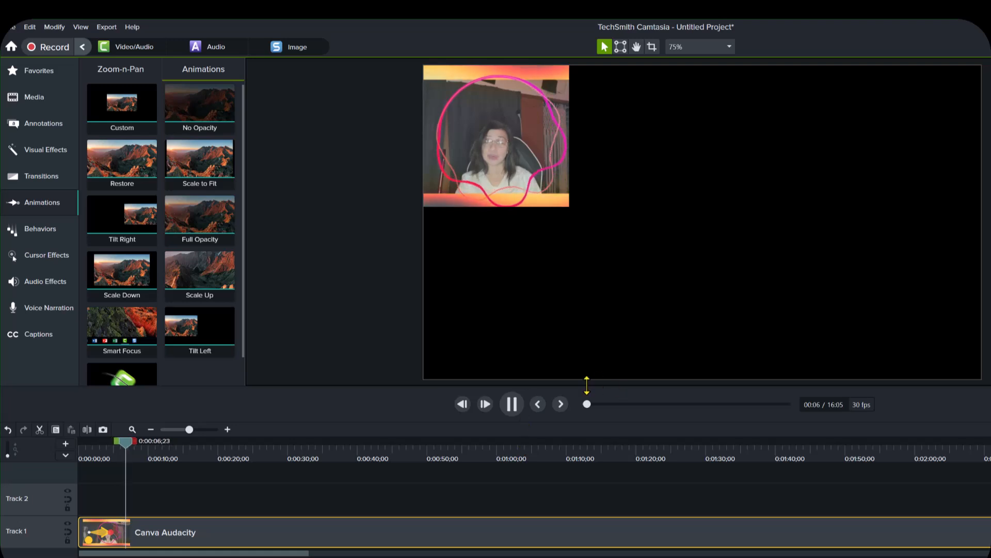
click(511, 404)
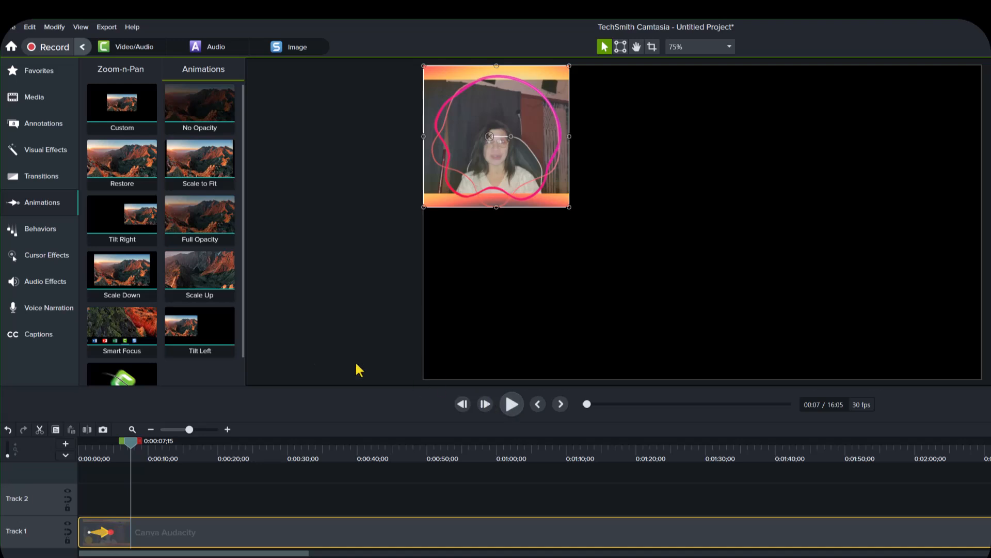
Place Hands up.mp4 on Track 2, starting at about 3 seconds, just before the first clip's animation ends
click(32, 103)
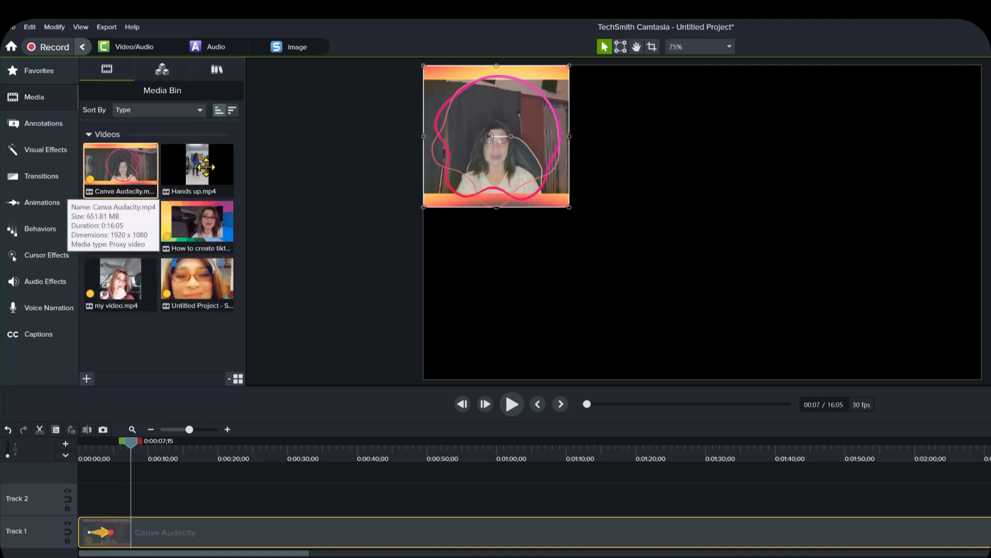
drag(206, 166, 111, 508)
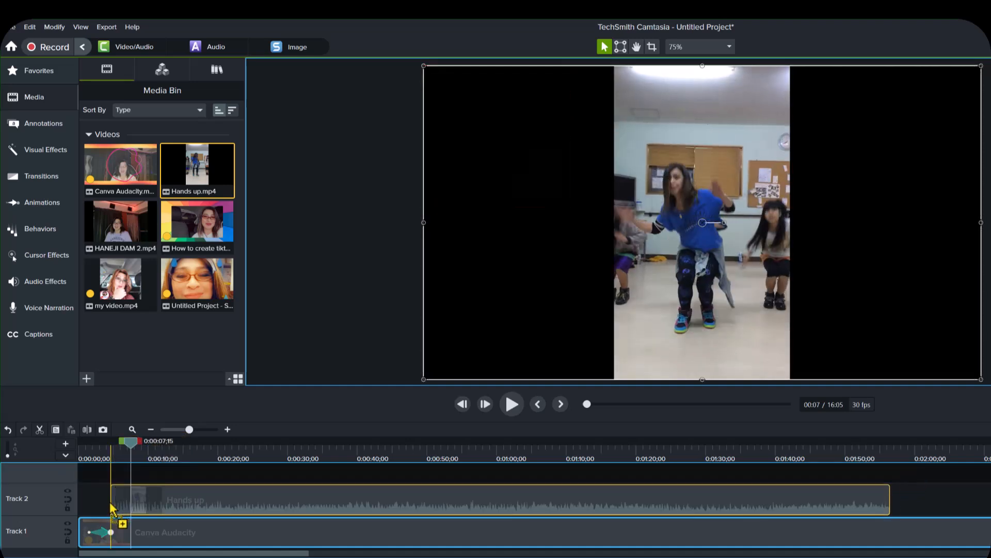
drag(105, 505, 105, 507)
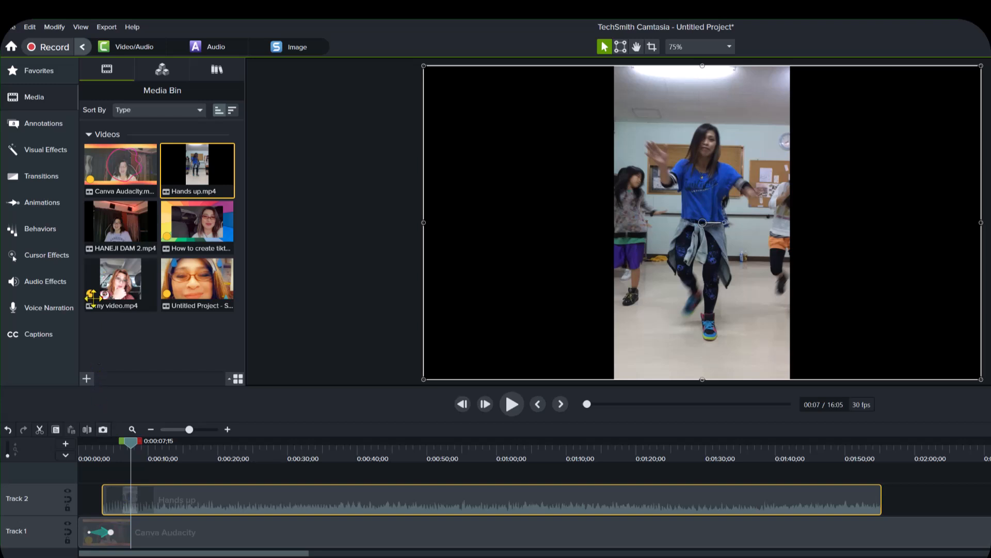
Add a Custom animation near the start of the Hands up clip and scale the video down into the canvas's lower-right corner
click(46, 202)
drag(139, 106, 117, 502)
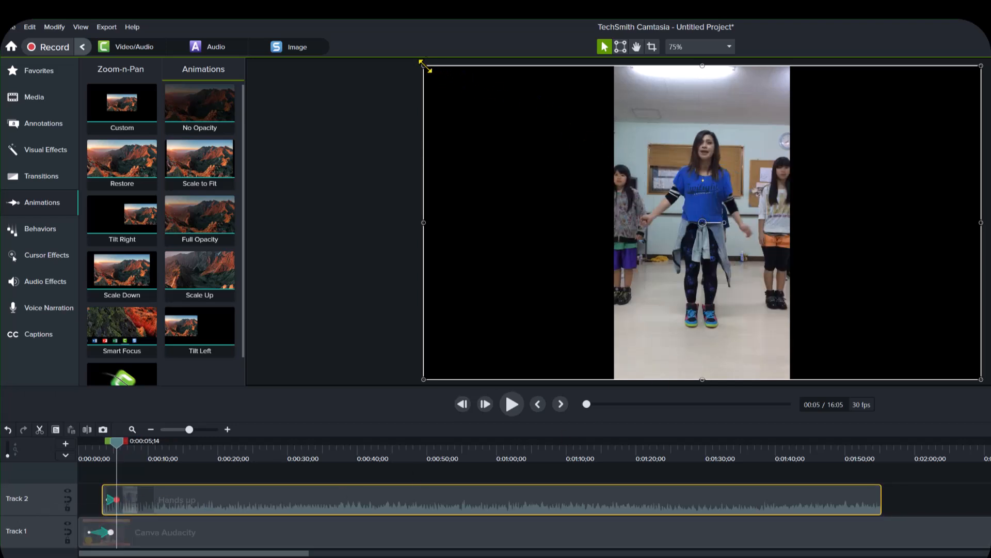
drag(424, 66, 676, 258)
Crop the left and right sides of the Hands up video to a narrow portrait strip around the central dancer
click(653, 48)
drag(674, 293, 774, 309)
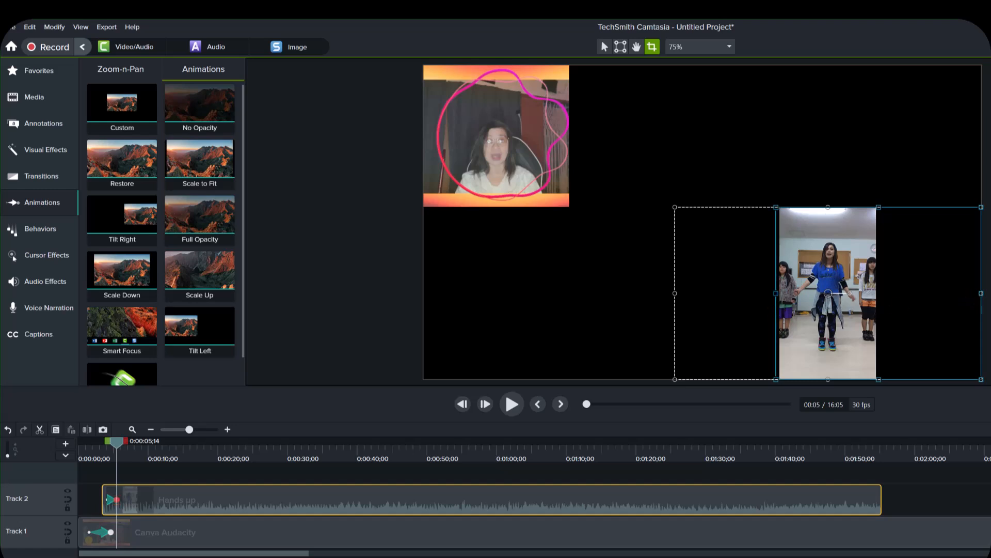
drag(780, 293, 787, 296)
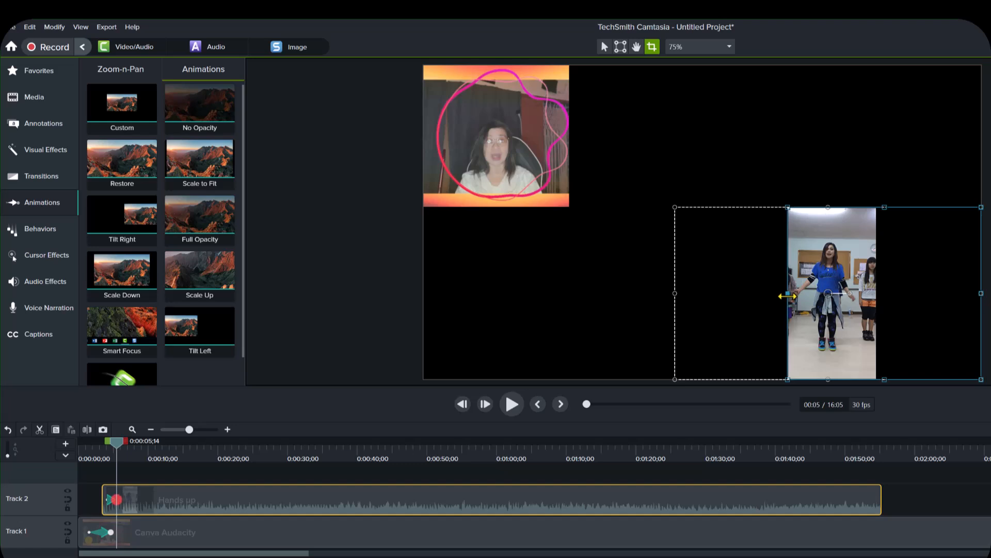
drag(981, 292, 869, 309)
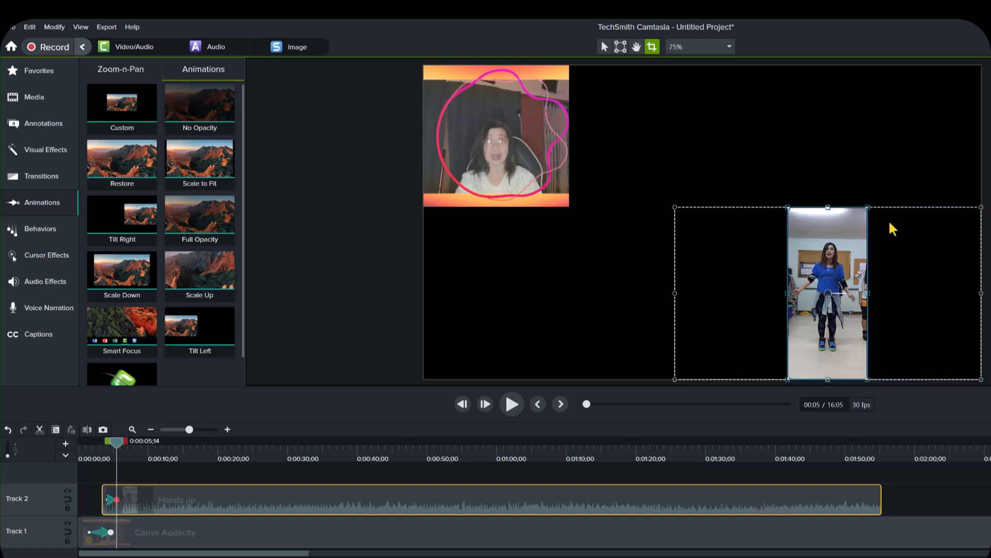
click(874, 163)
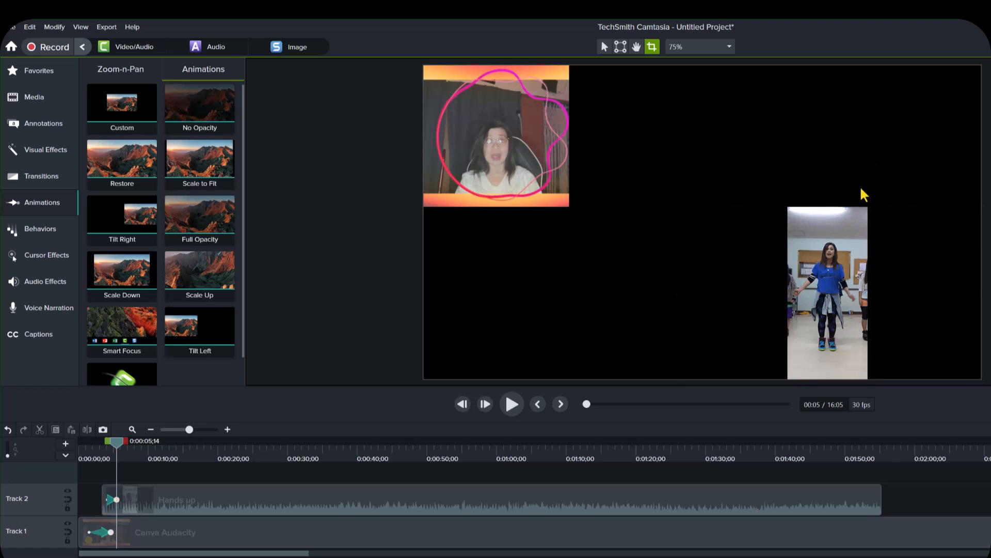
Move the cropped Hands up video flush into the canvas's lower-right corner
drag(824, 281, 823, 200)
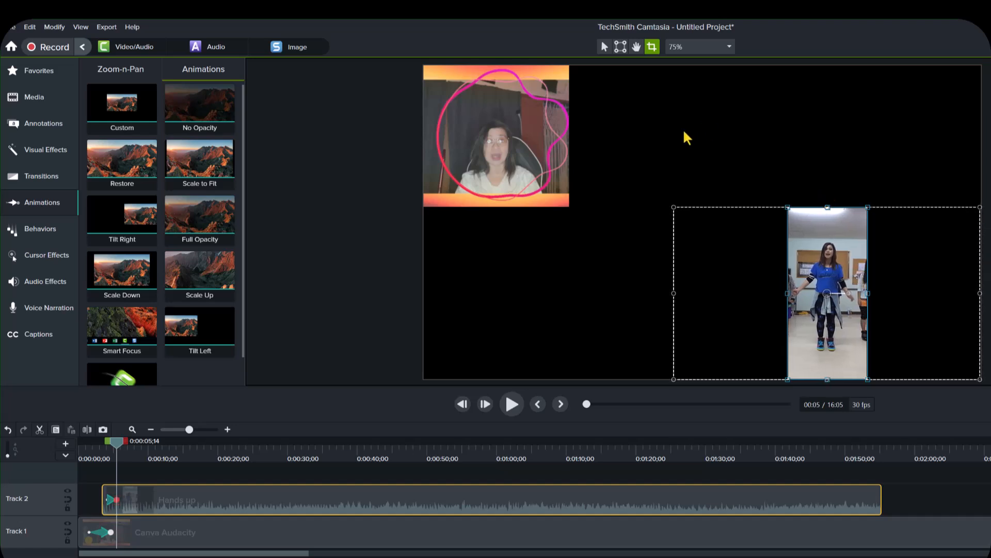
click(685, 132)
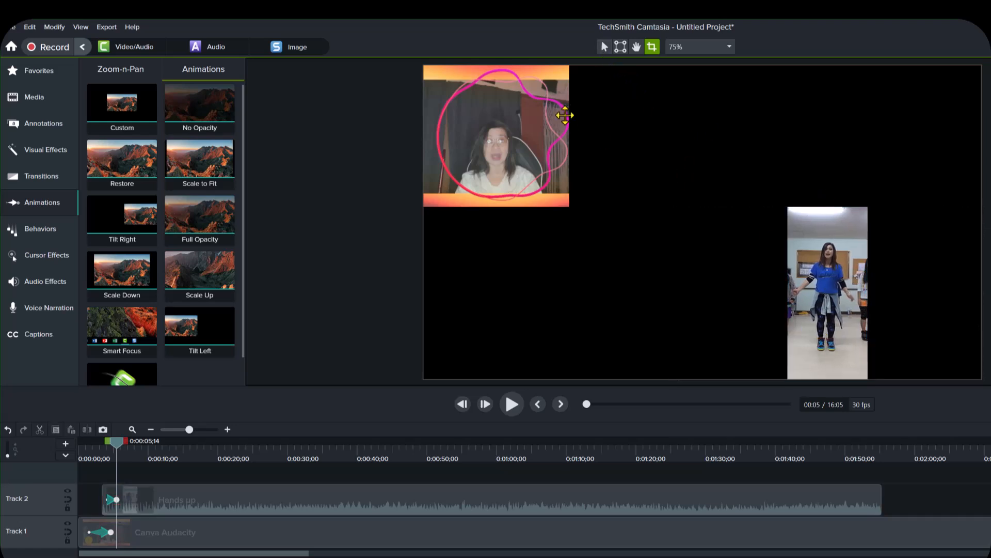
click(604, 46)
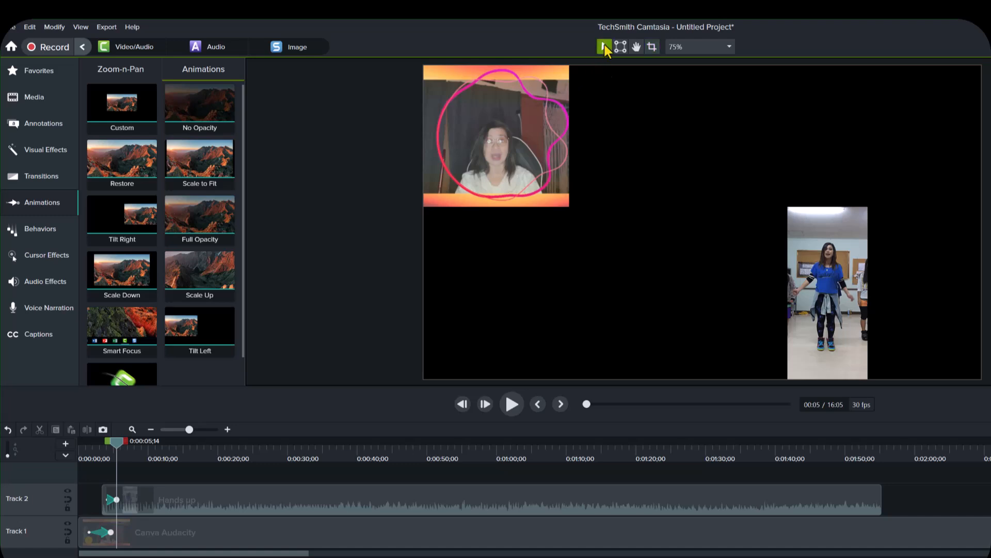
click(838, 328)
drag(837, 328, 945, 334)
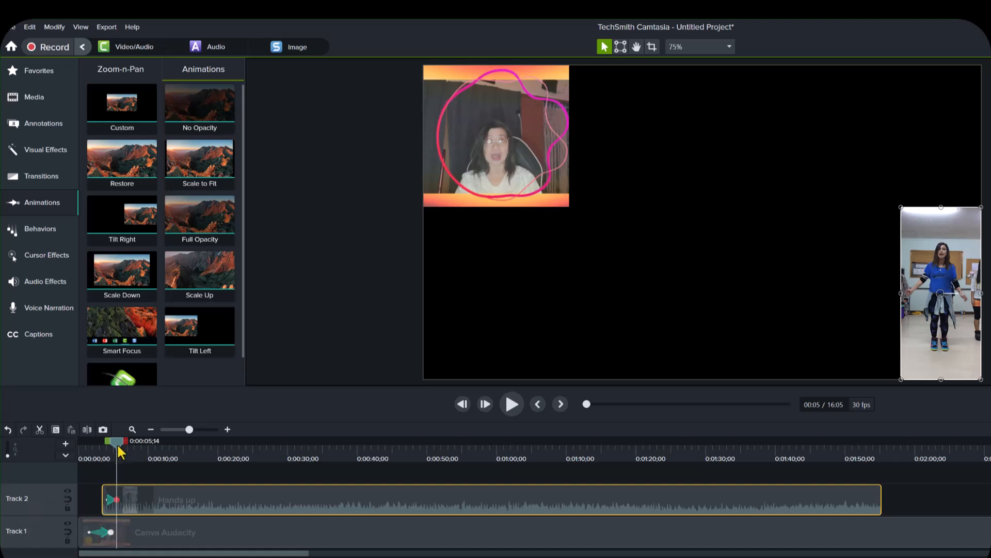
Lengthen the Hands up clip's animation to end at about 8 seconds and play the timeline from the start to review it
click(123, 501)
drag(132, 499, 134, 500)
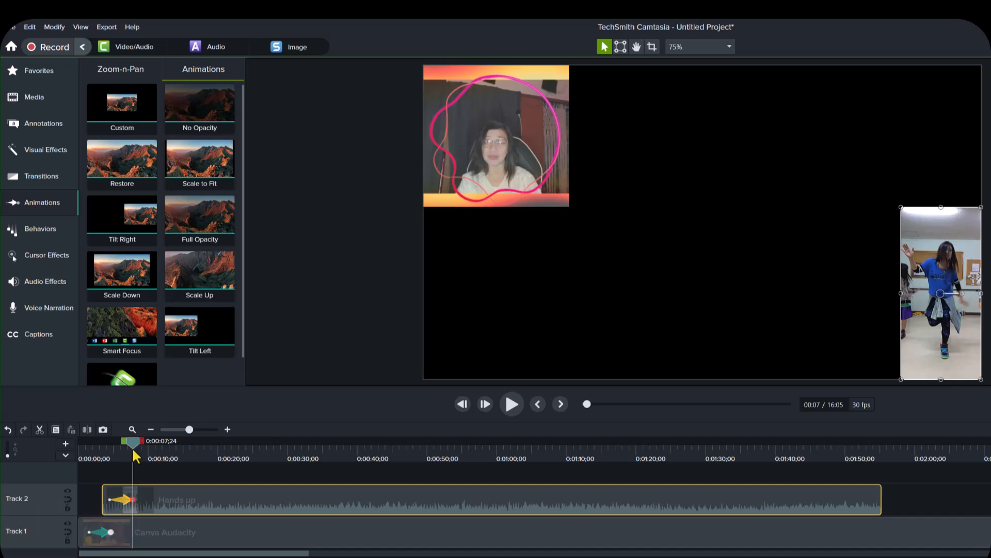
drag(134, 452, 5, 499)
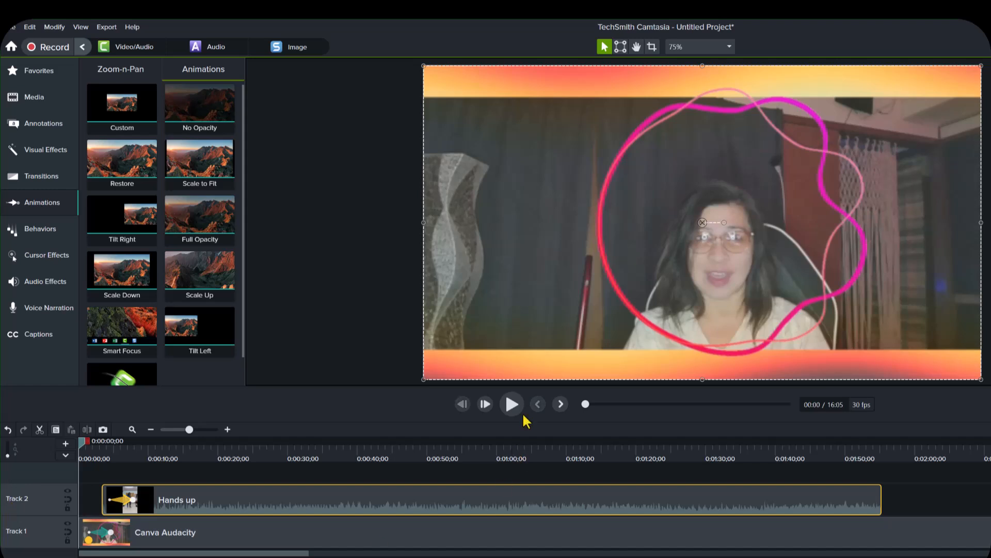
click(506, 407)
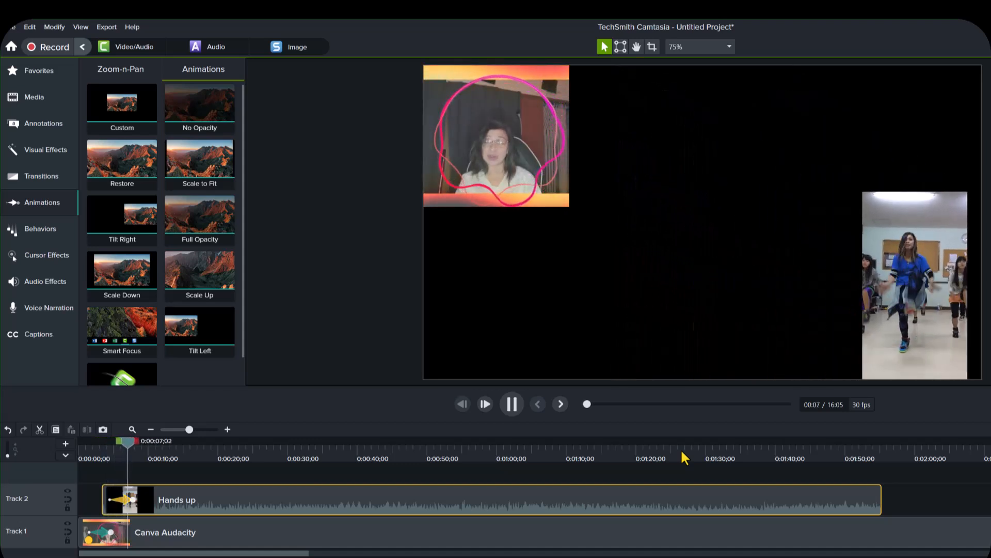
click(512, 404)
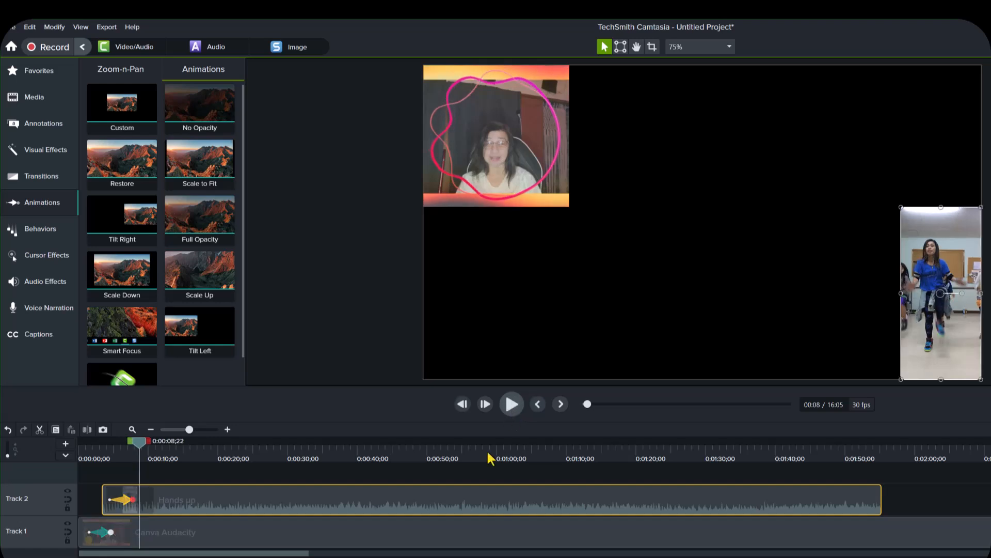
Silence the Hands up clip's audio and play the timeline from near the start to check the result
right_click(238, 500)
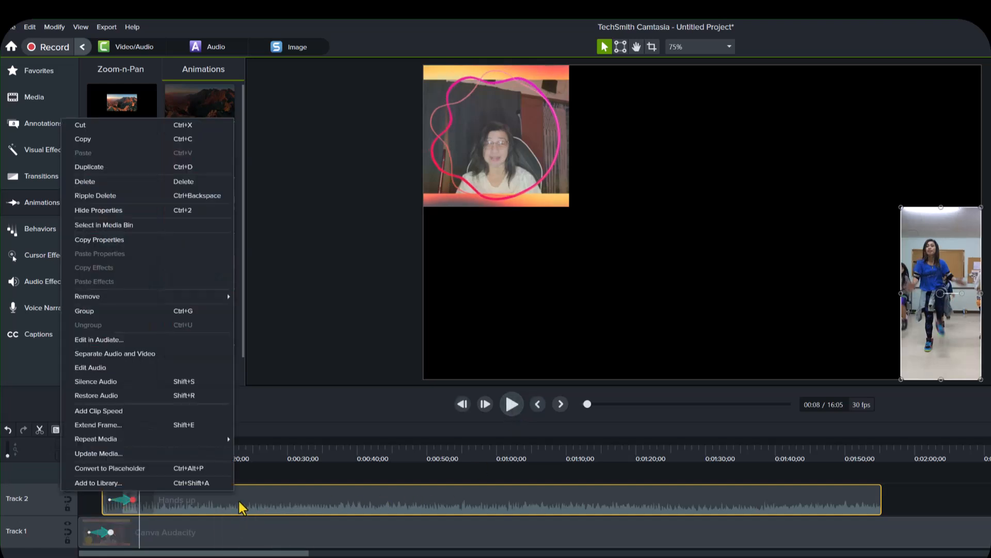
click(126, 381)
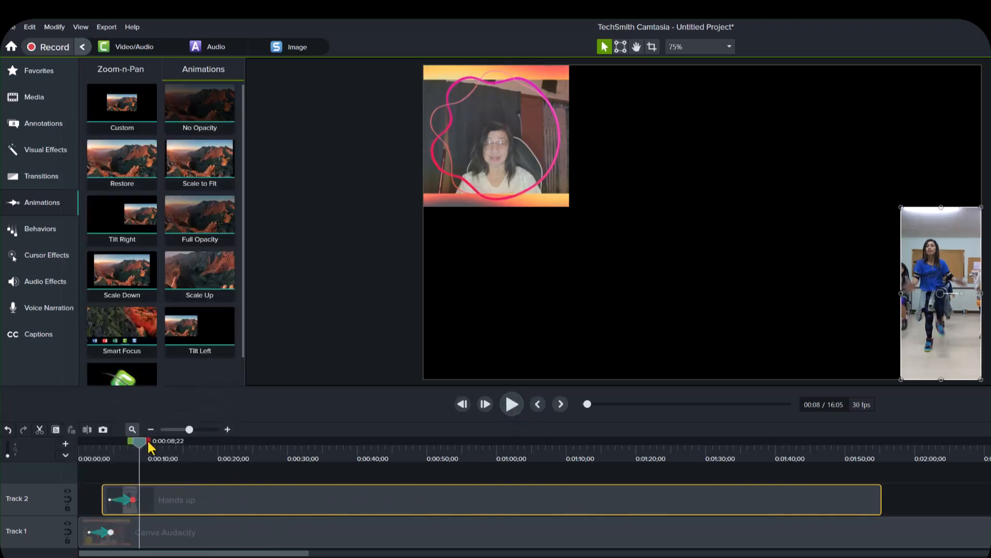
drag(135, 444, 91, 469)
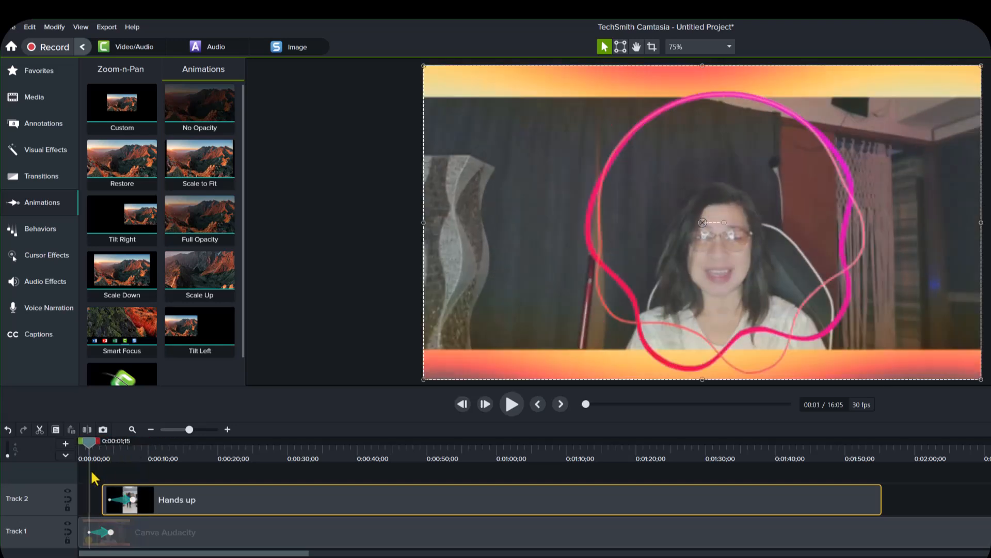
click(513, 410)
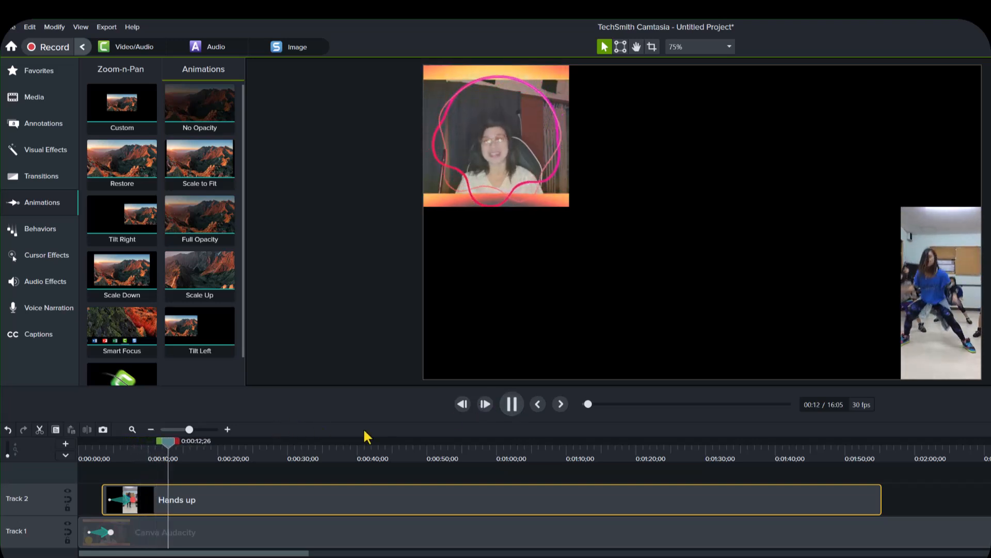
click(511, 405)
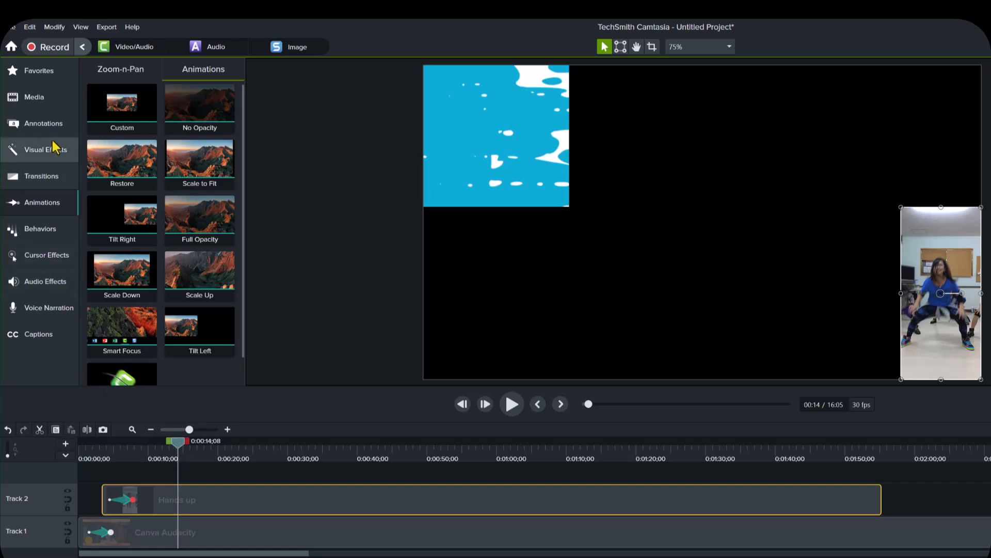
Place HANEJI DAM 2.mp4 on Track 3, starting at about 8 seconds where the Hands up animation ends
click(42, 98)
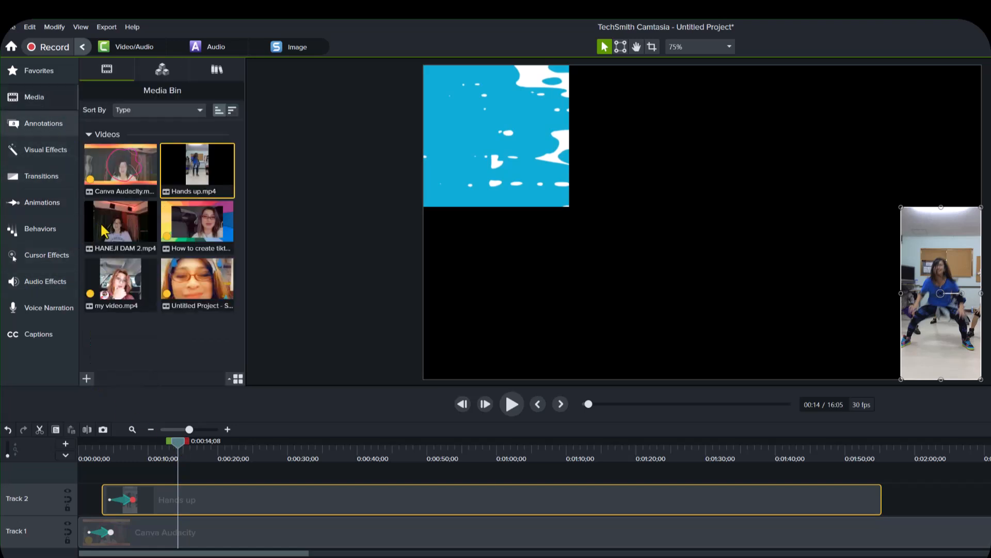
drag(118, 227, 122, 253)
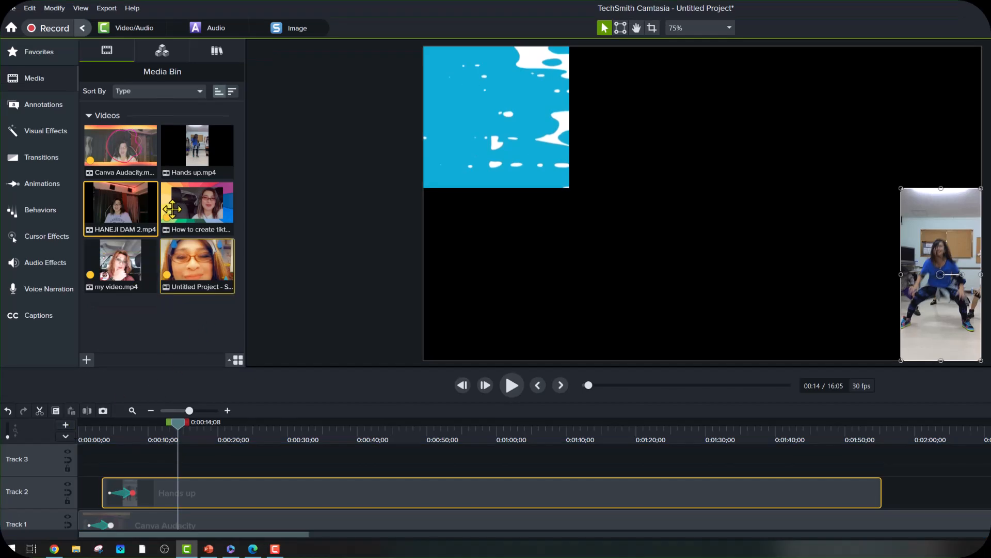
drag(145, 203, 132, 475)
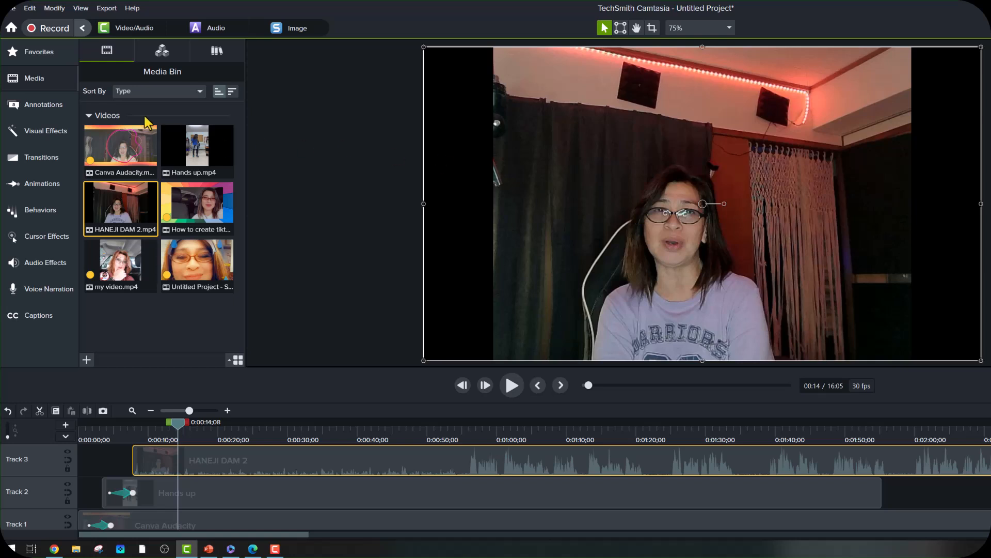
Add a Custom animation near the start of the HANEJI DAM 2 clip and scale its video down on the canvas
click(41, 186)
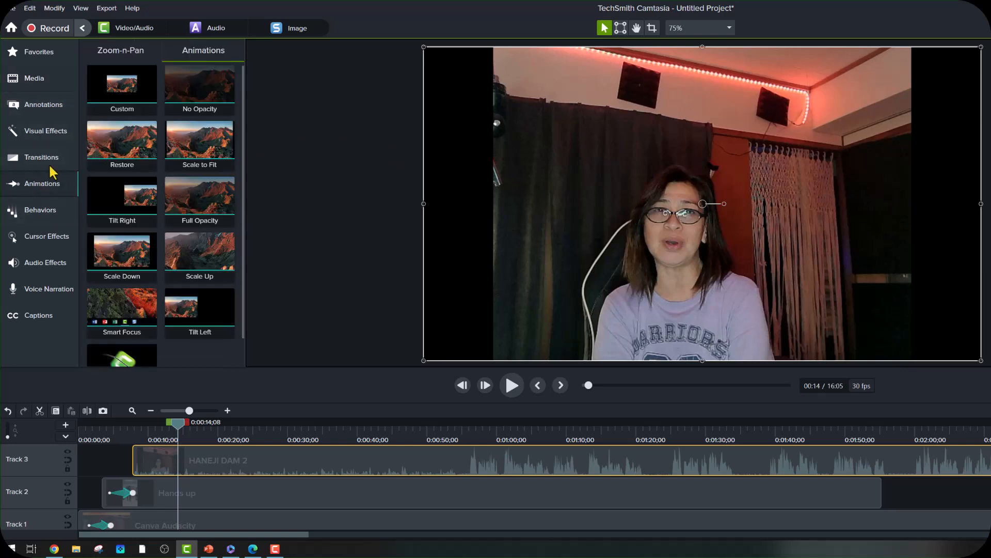
drag(121, 82, 148, 471)
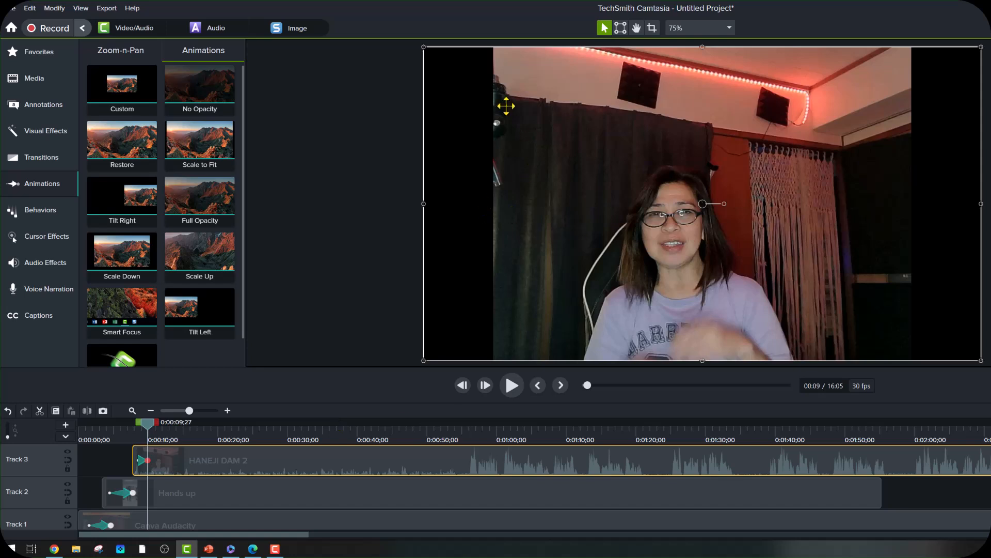
drag(423, 204, 640, 202)
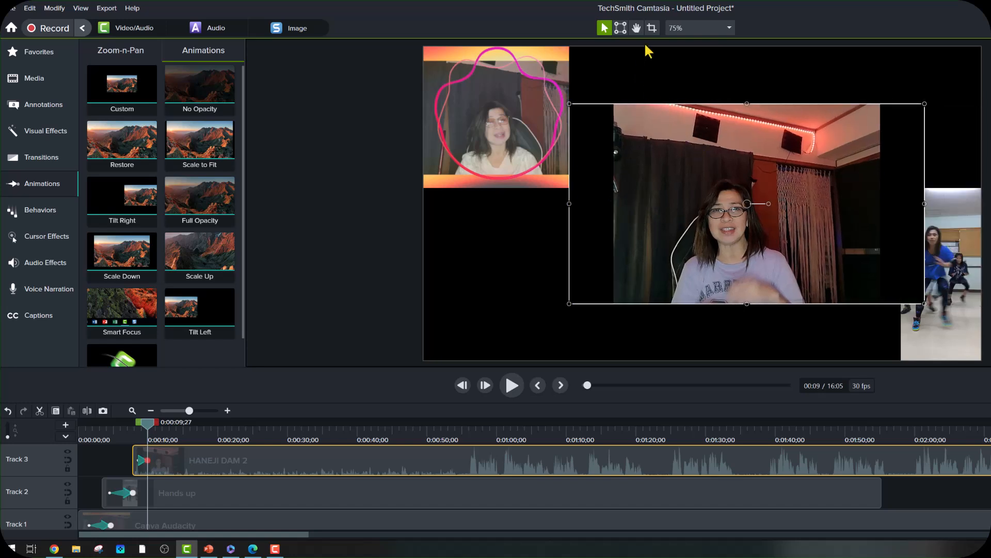
Crop the top and both sides of the HANEJI DAM 2 video to a nearly square frame around the speaker
click(653, 29)
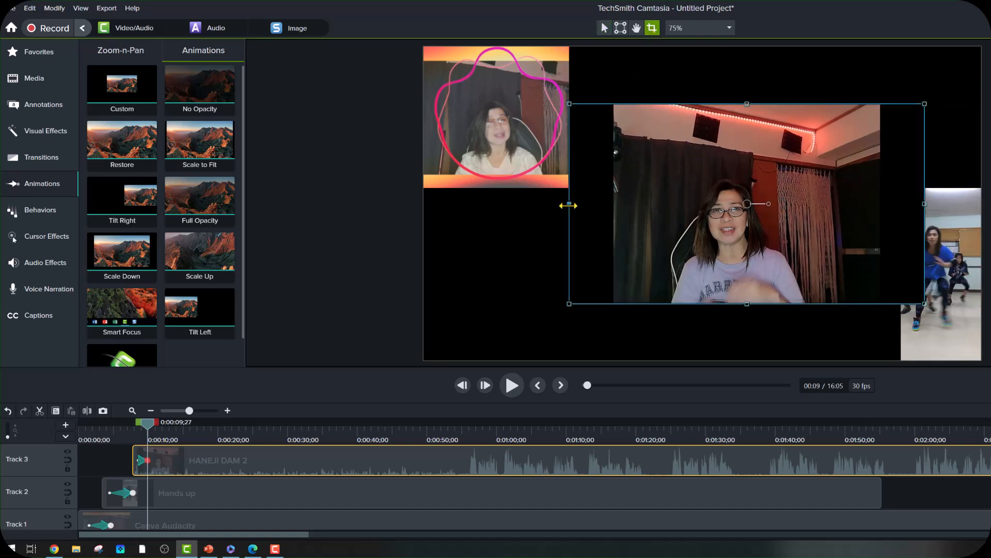
drag(583, 207, 653, 212)
drag(765, 243, 762, 236)
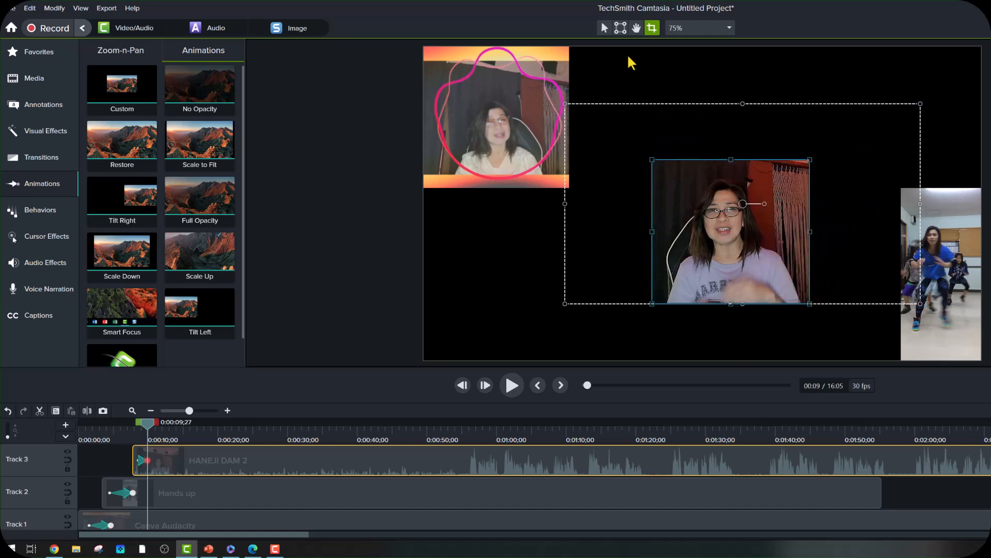
Move the HANEJI DAM 2 video to the canvas's top edge directly beside the first clip and resize it to match that clip's height
click(604, 29)
drag(724, 242, 644, 130)
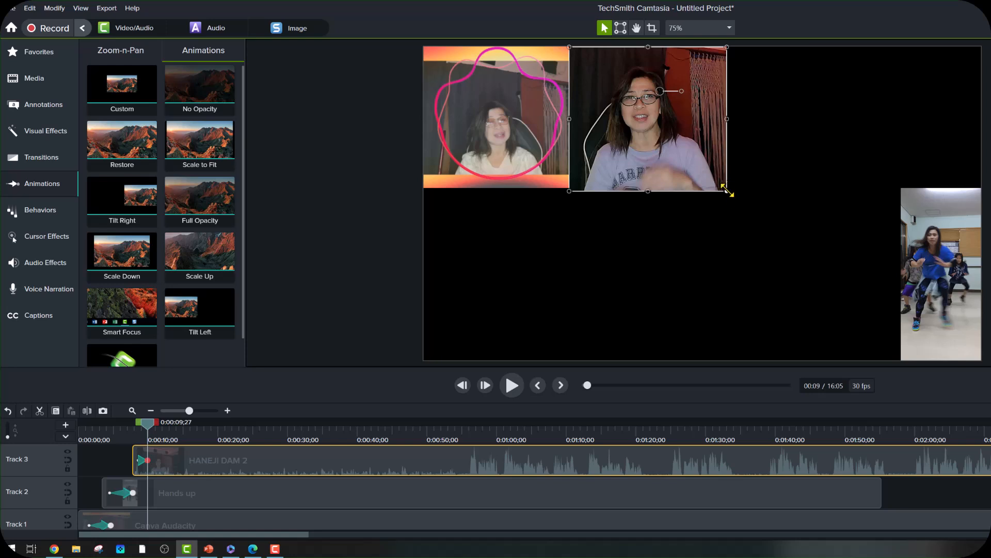
drag(724, 191, 721, 188)
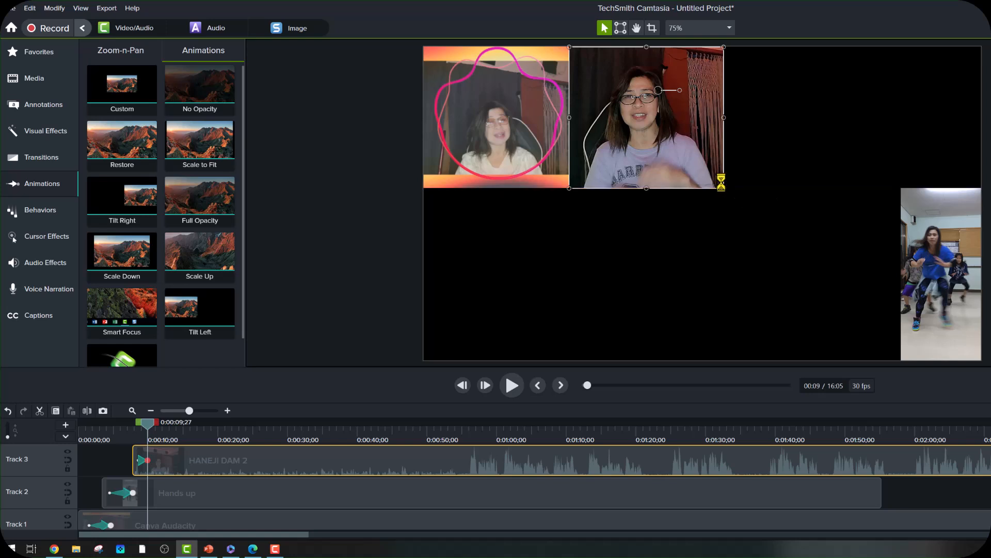
click(583, 219)
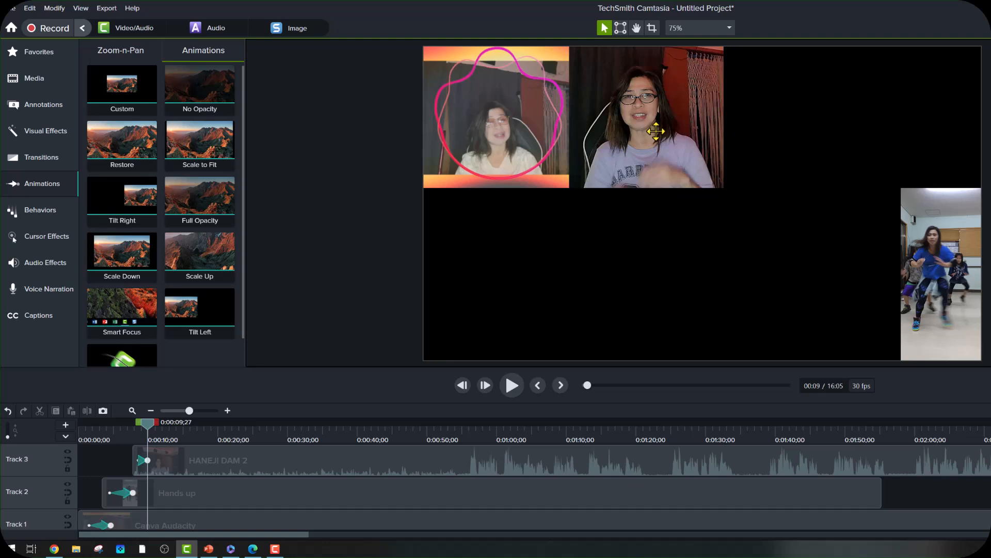
Lengthen the HANEJI DAM 2 clip's animation to end at about 12 seconds and play the timeline from the start to review it
drag(146, 464, 160, 463)
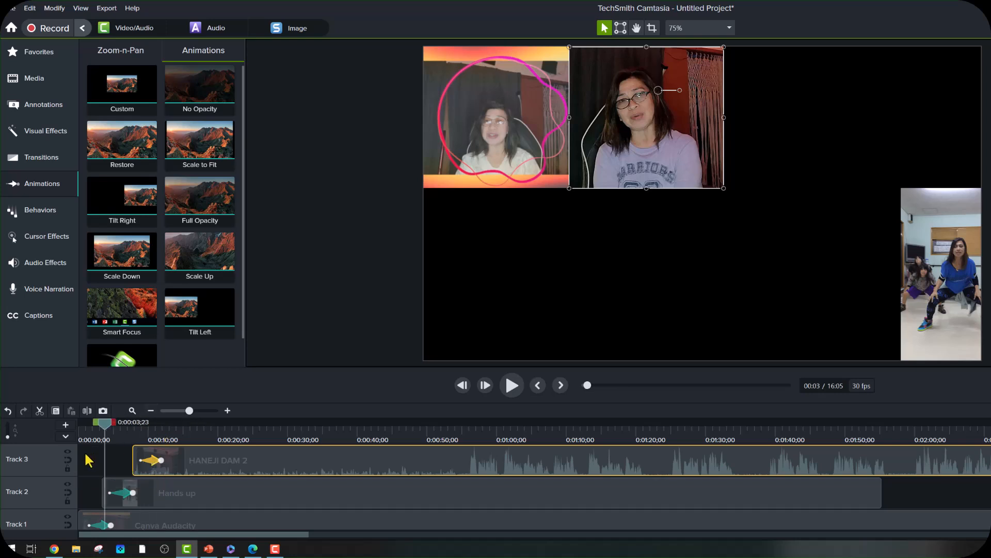
key(Home)
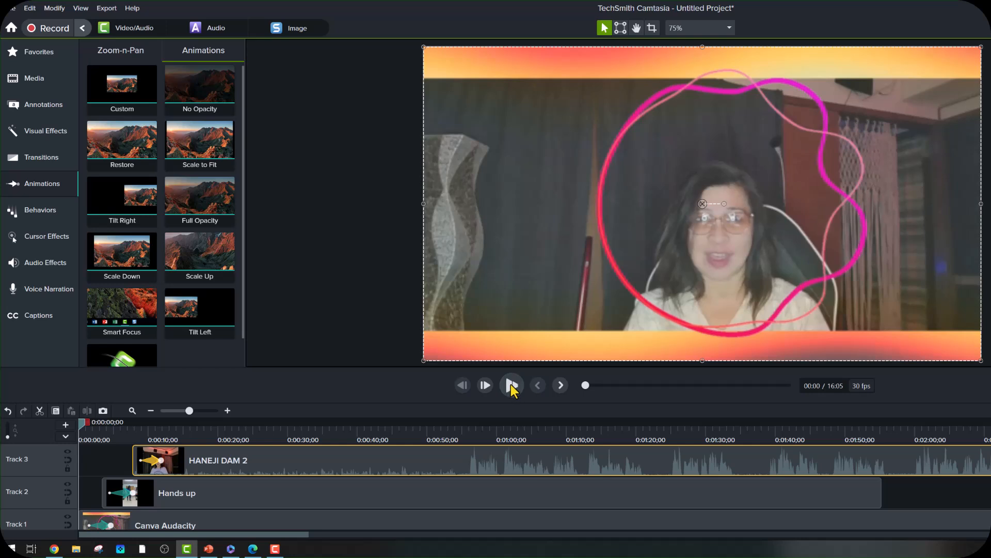
click(511, 386)
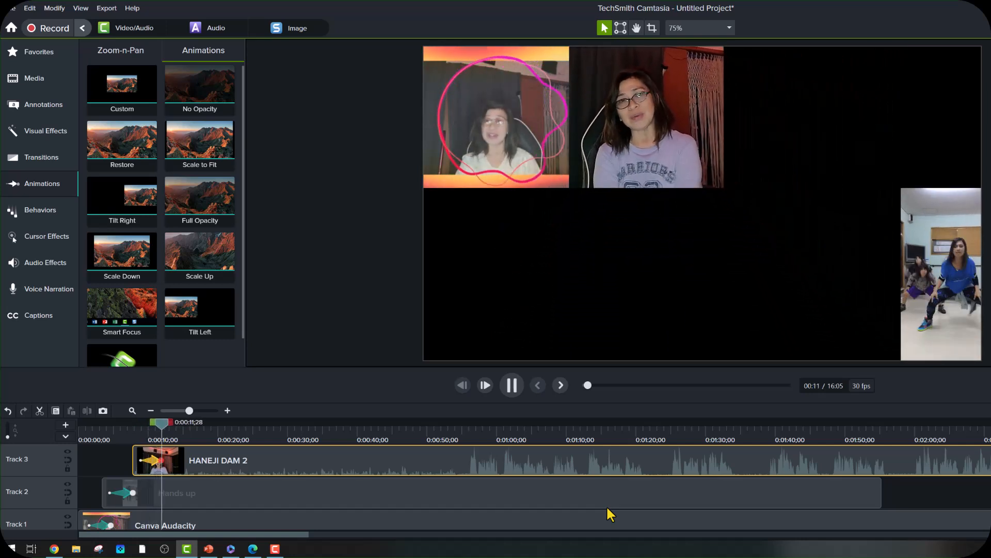
click(512, 385)
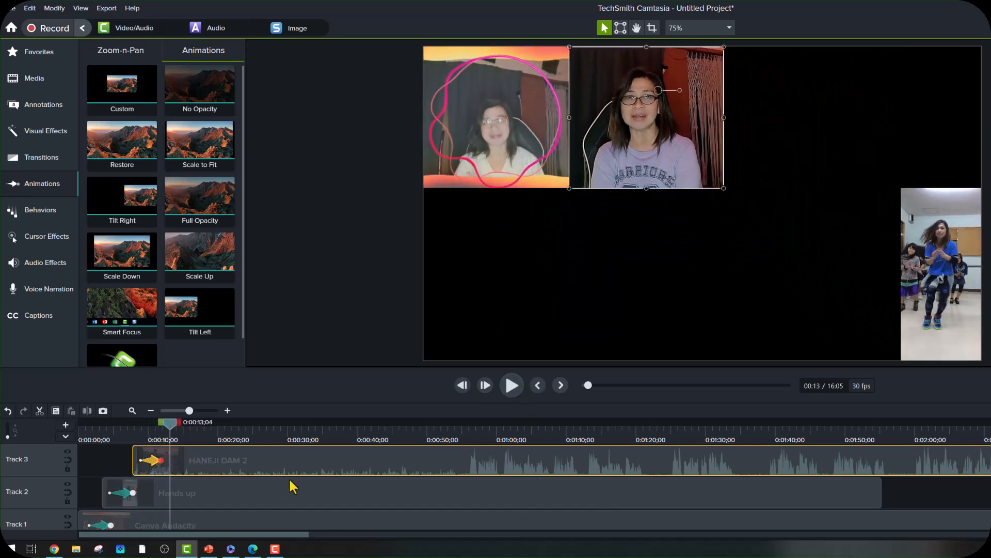
Silence the audio of the HANEJI DAM 2 clip on Track 3
right_click(297, 463)
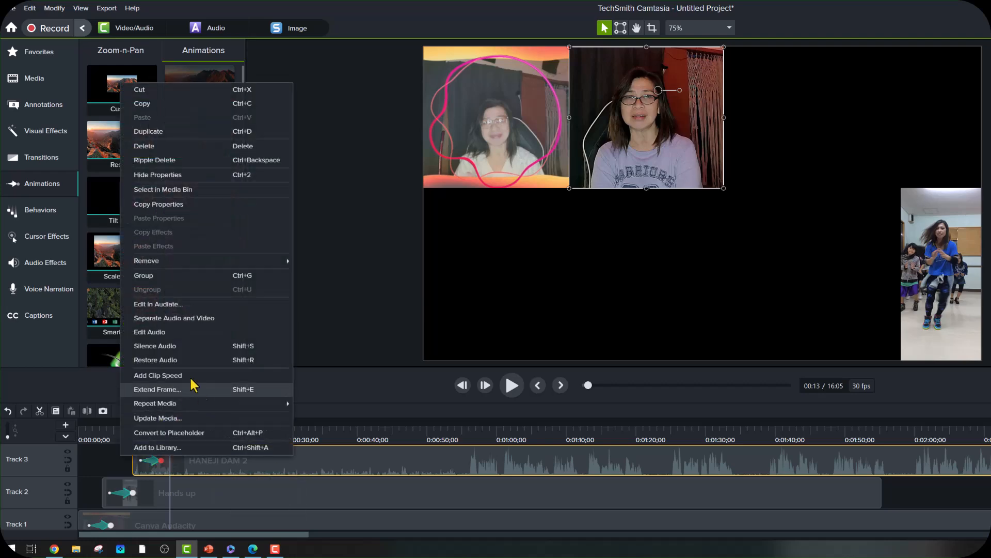
click(180, 347)
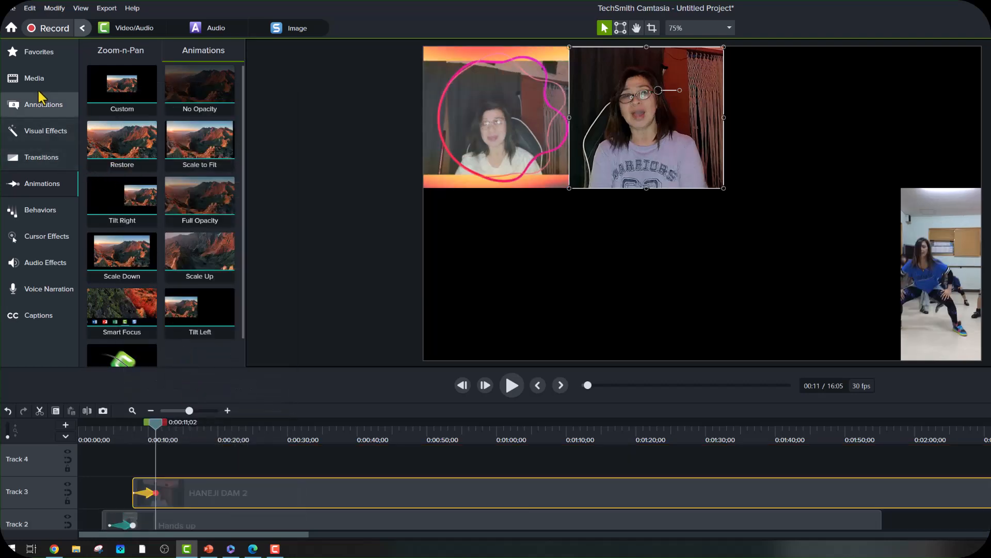
Place the How to create tiktok clip on Track 4 at about 10 seconds and fit its scaled-down video into the canvas's lower-left corner
click(37, 79)
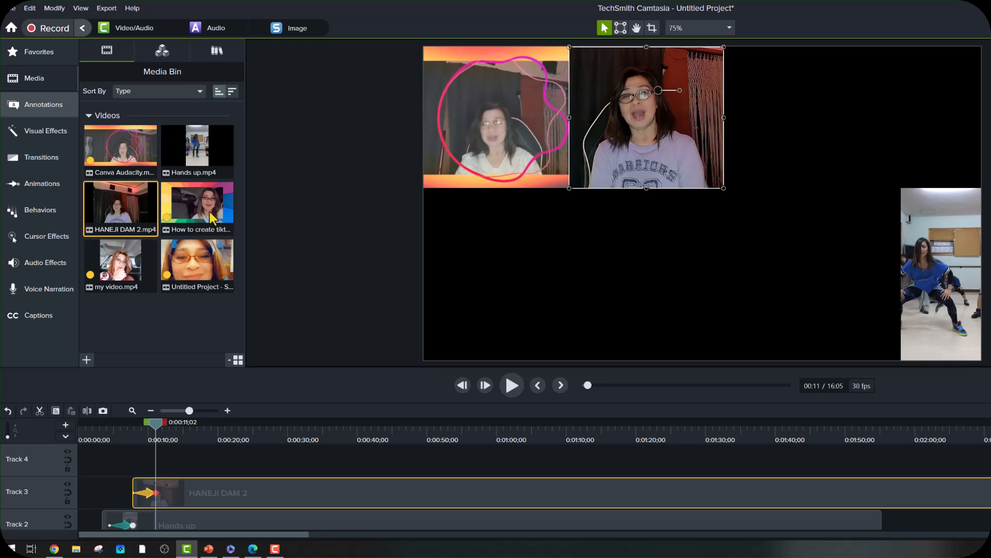
drag(212, 217, 149, 465)
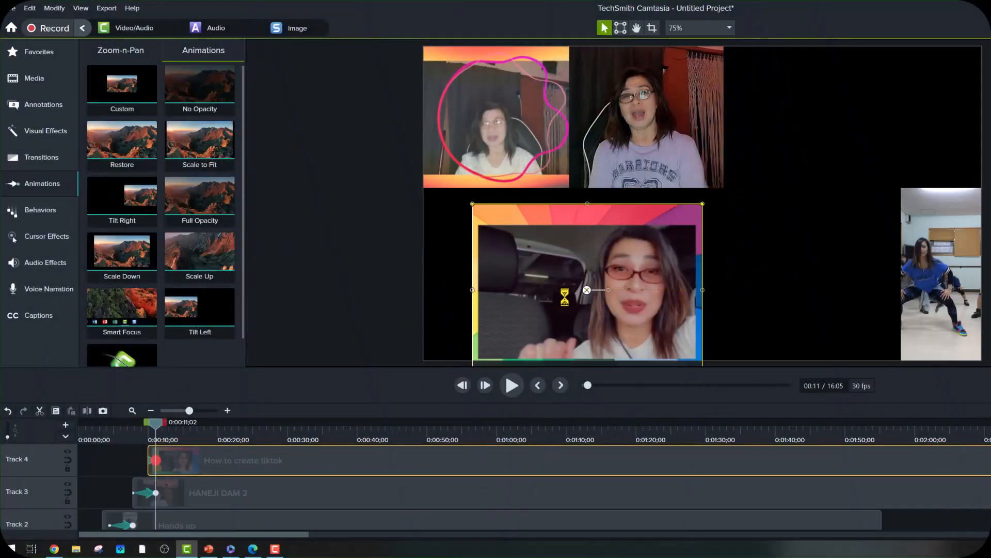
drag(527, 280, 839, 116)
drag(700, 207, 536, 271)
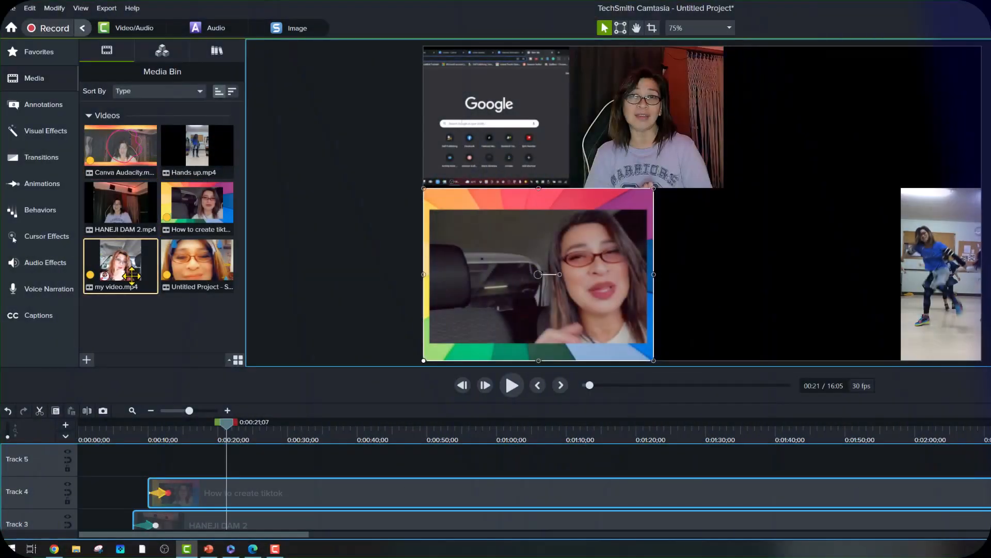
Place my video.mp4 on Track 5 at about 13 seconds and the Untitled Project video on Track 6 at about 15 seconds
drag(120, 261, 165, 465)
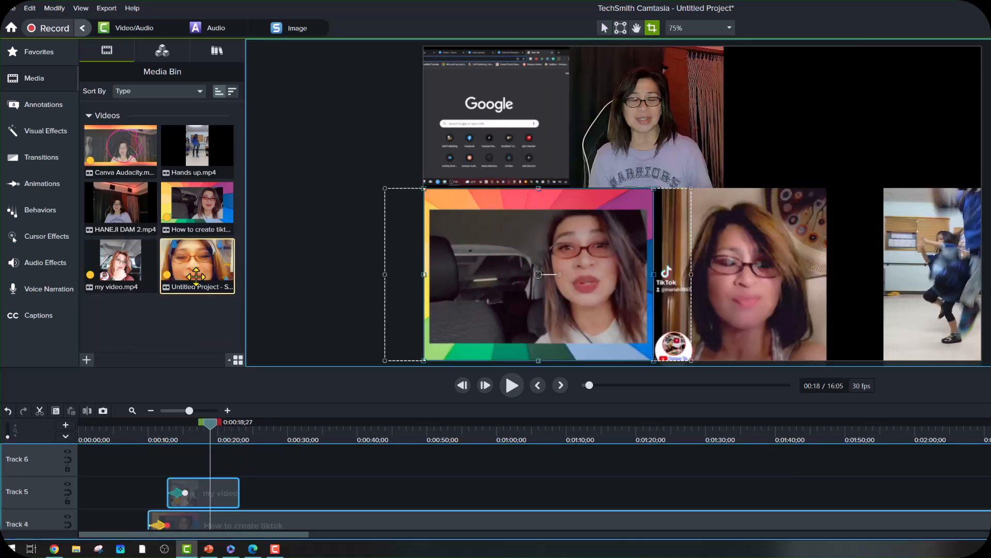
drag(197, 277, 185, 465)
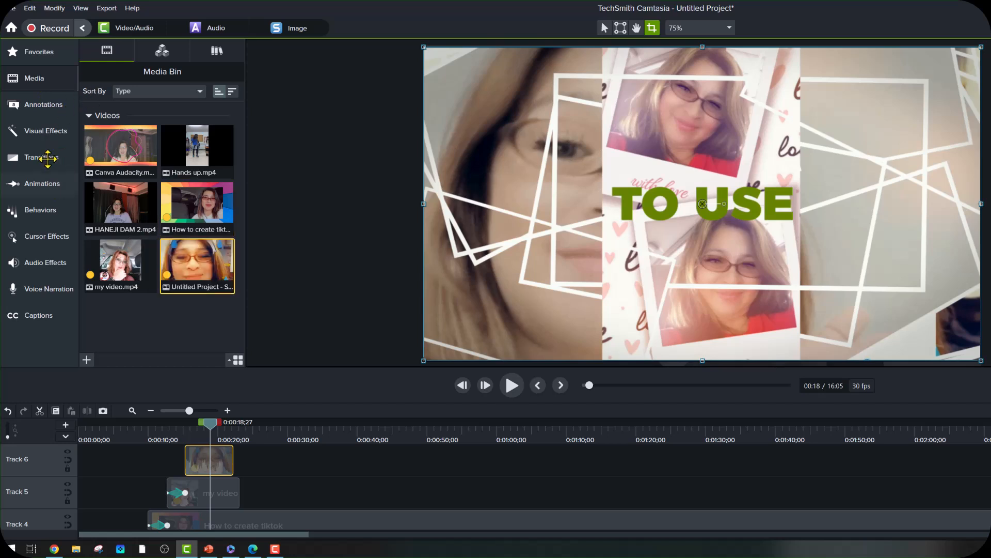
Add a Custom animation to the Untitled Project clip on Track 6 and fit its scaled-down video into the canvas's upper-right corner
click(52, 185)
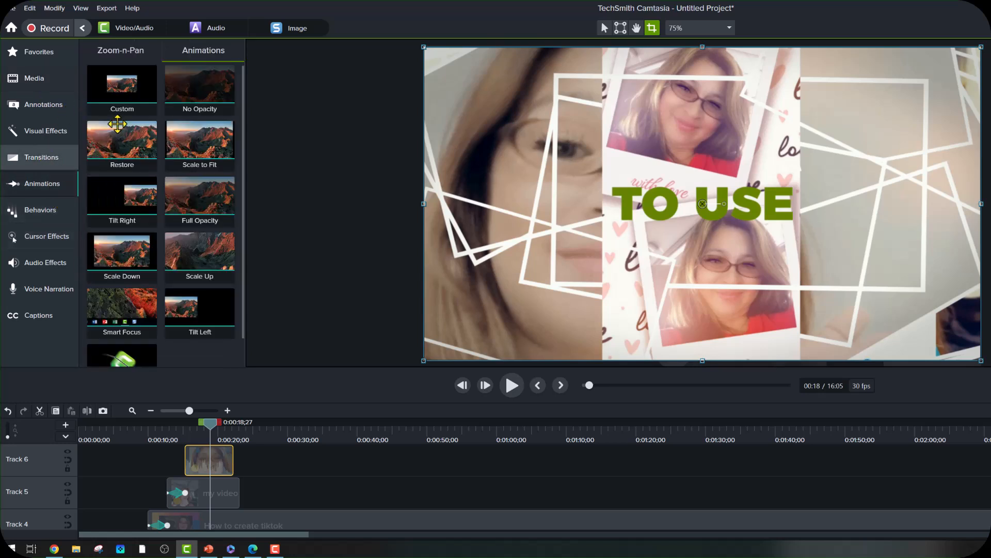
drag(121, 84, 197, 479)
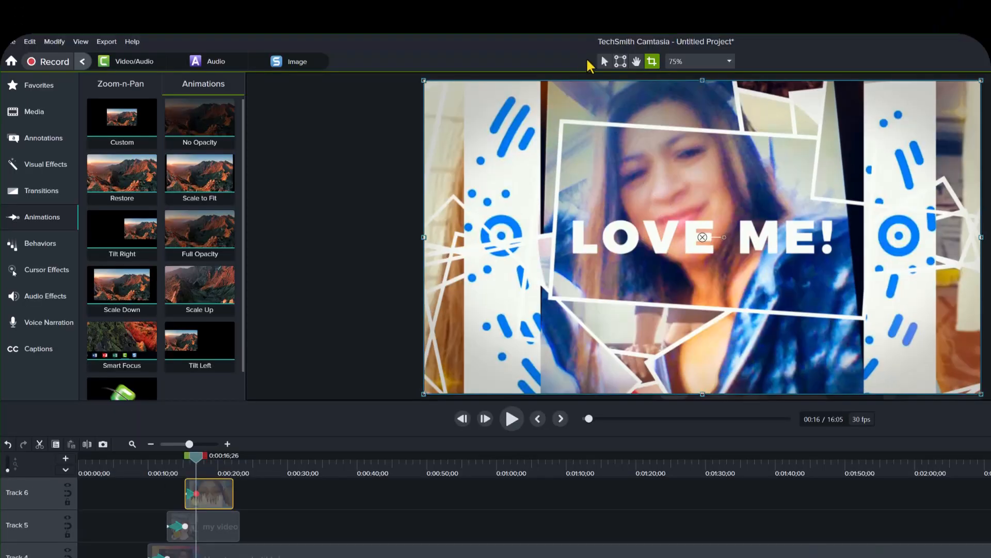
click(603, 62)
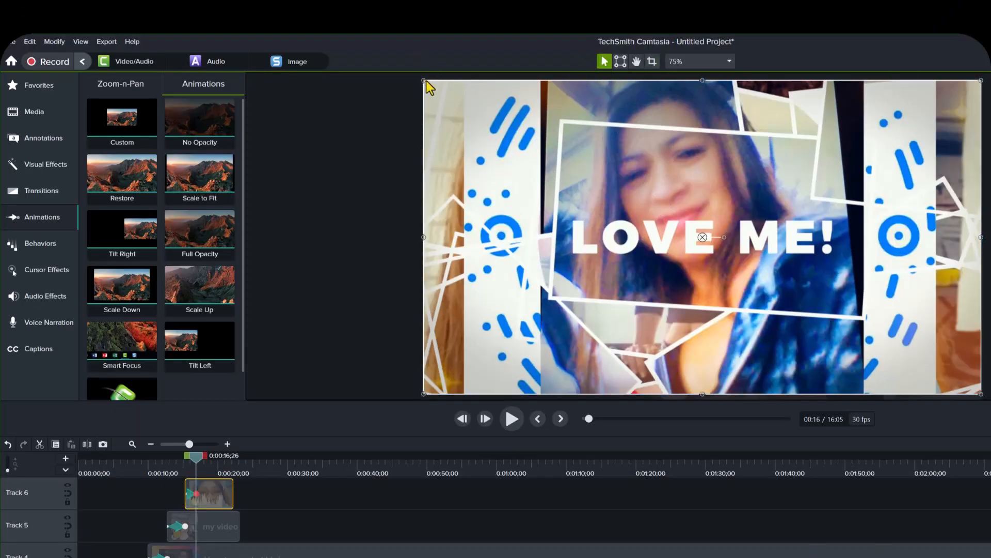
drag(423, 82, 714, 313)
drag(886, 323, 858, 332)
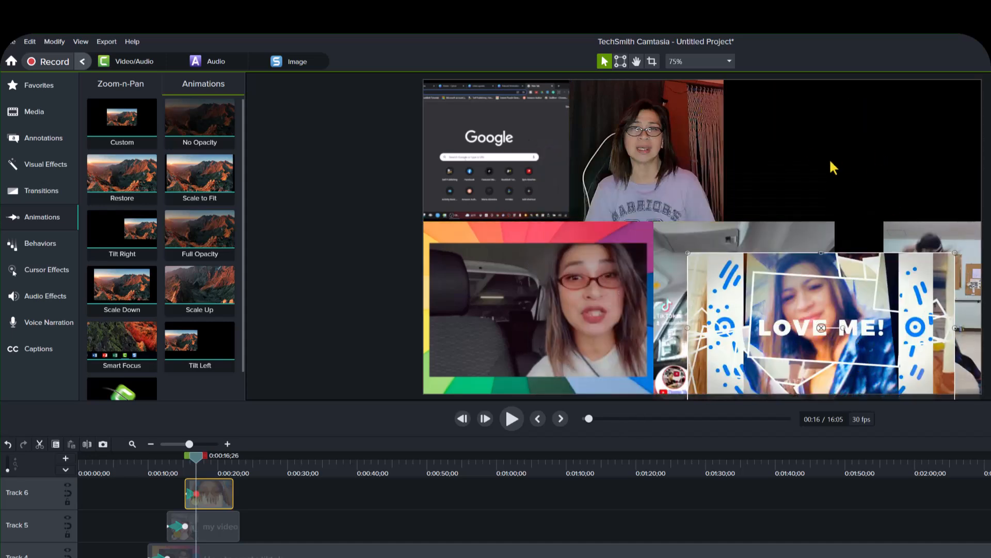
drag(829, 316, 857, 142)
drag(712, 232, 729, 220)
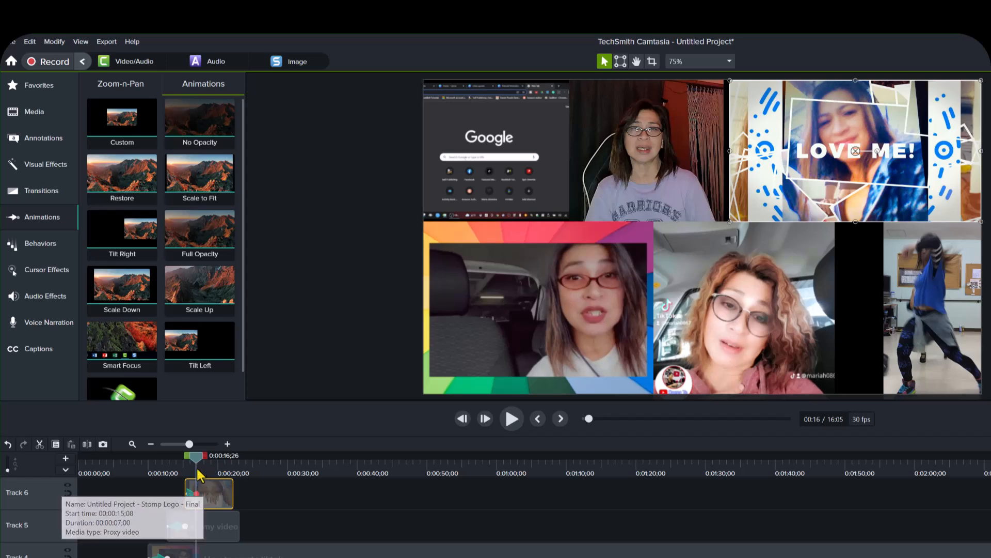
Play the timeline from about 13 seconds to review the Track 6 animation, and silence the Untitled Project clip's audio
drag(196, 457, 174, 484)
click(511, 419)
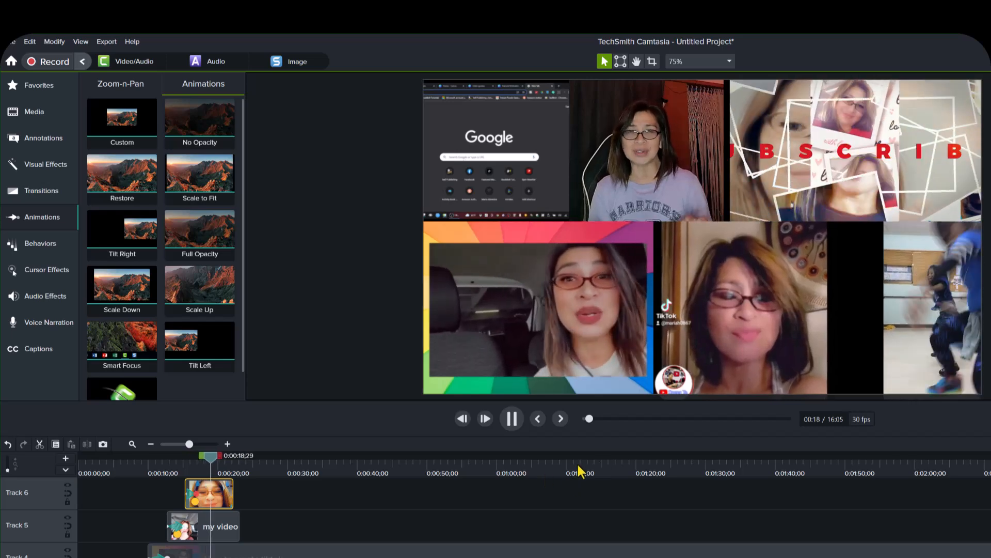
click(512, 421)
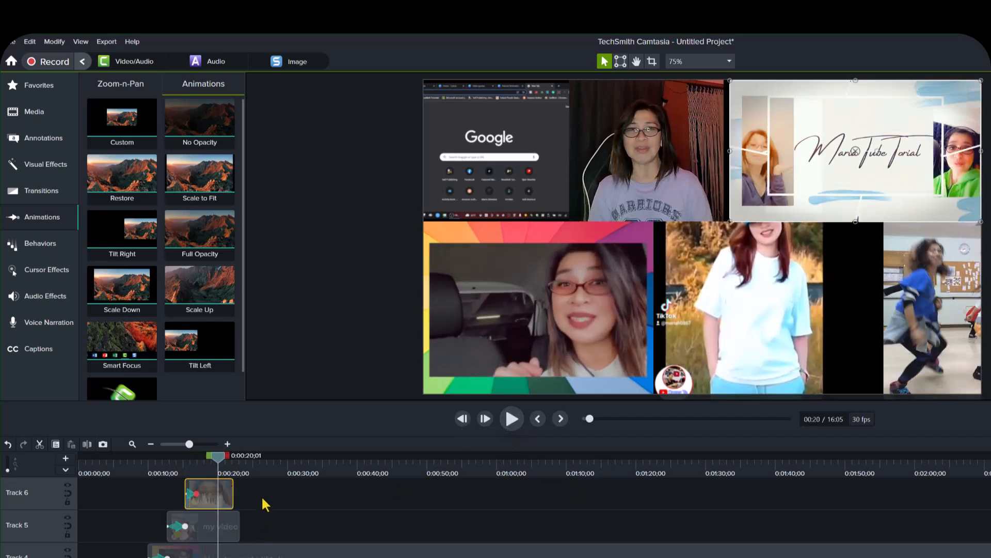
right_click(212, 494)
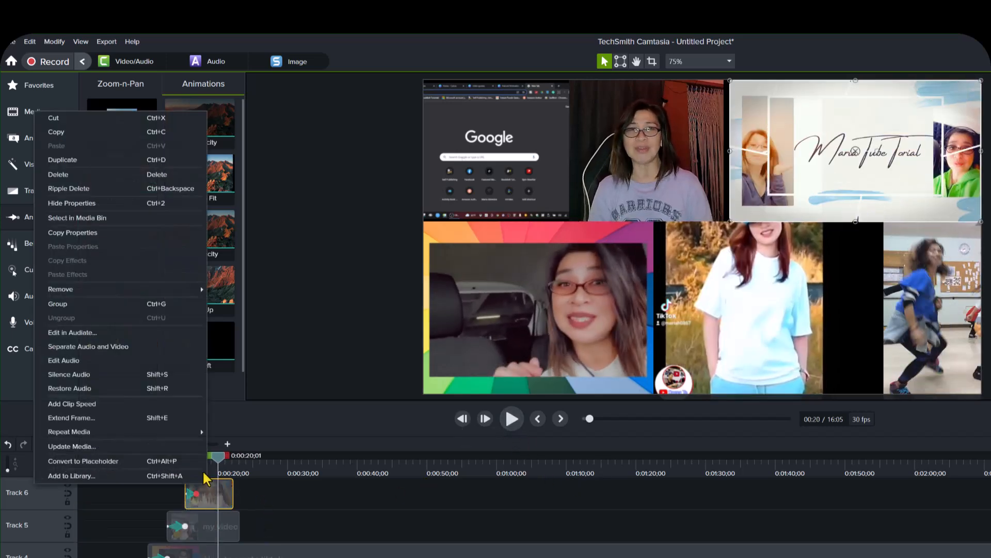
click(114, 375)
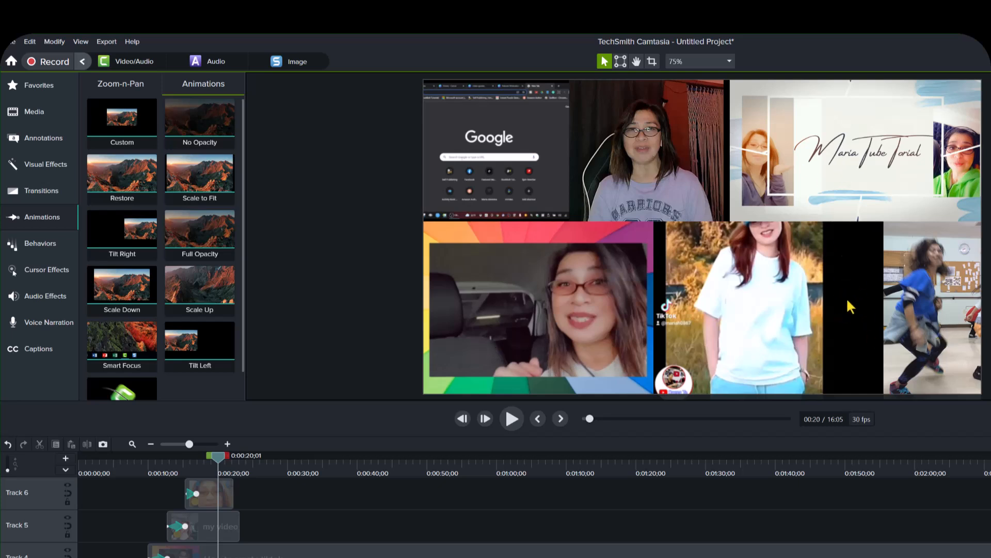
Shift my video to the right and reposition the cropped How to create tiktok video to close the gaps in the canvas's lower row
click(738, 321)
drag(761, 332, 821, 332)
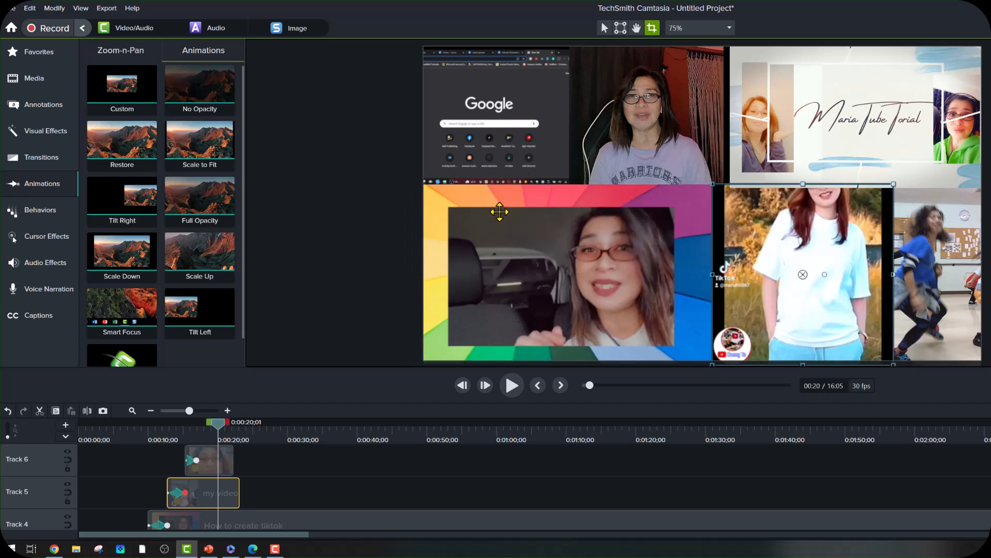
click(499, 243)
click(499, 209)
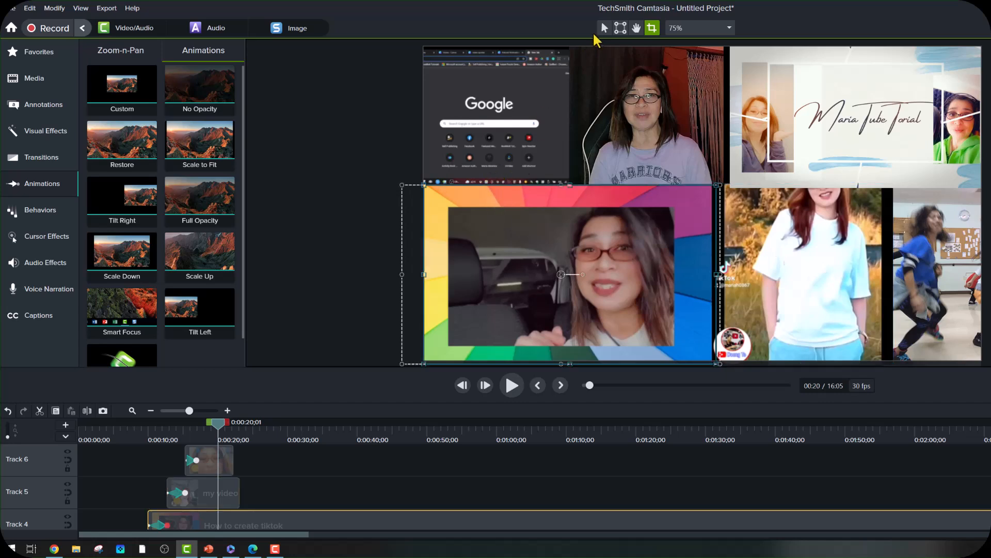
click(602, 30)
mouse_move(557, 228)
mouse_down()
mouse_move(573, 235)
mouse_move(573, 226)
mouse_move(559, 233)
mouse_up()
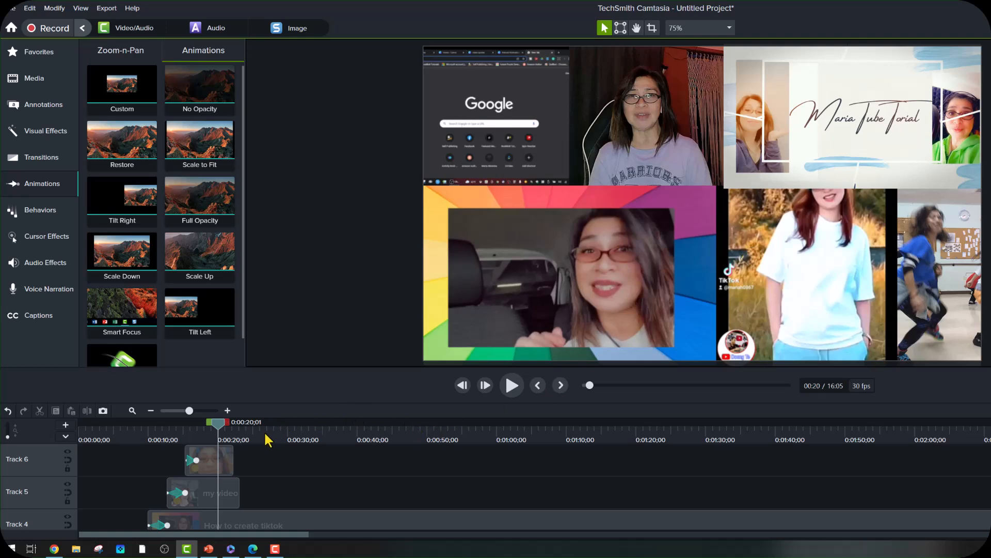
Play the timeline from the start to review the complete six-video layout
drag(210, 423, 39, 469)
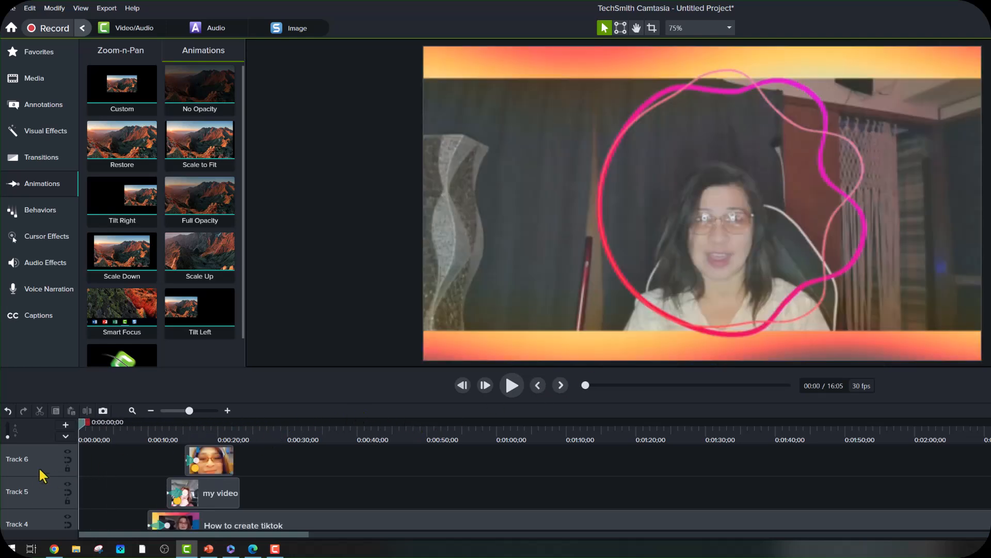
click(512, 386)
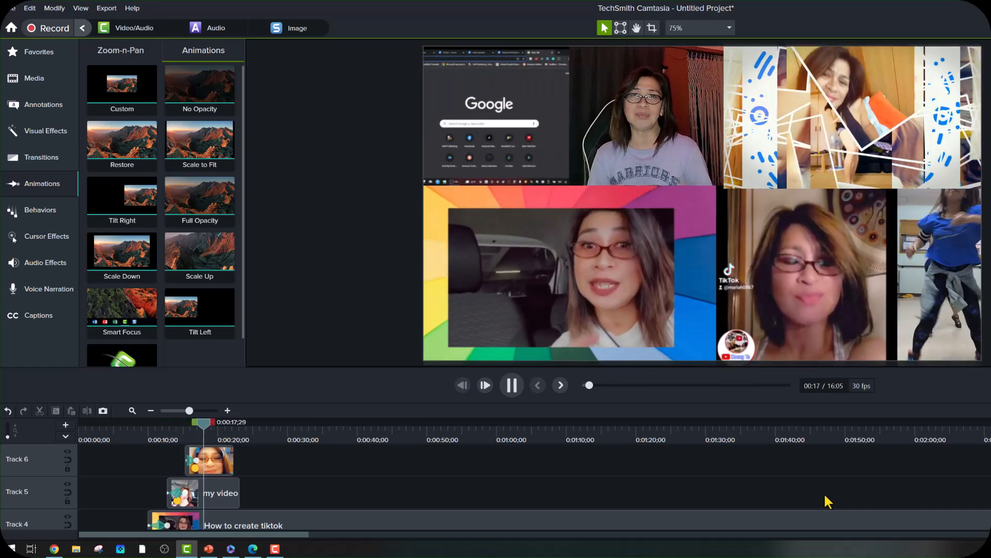
click(511, 384)
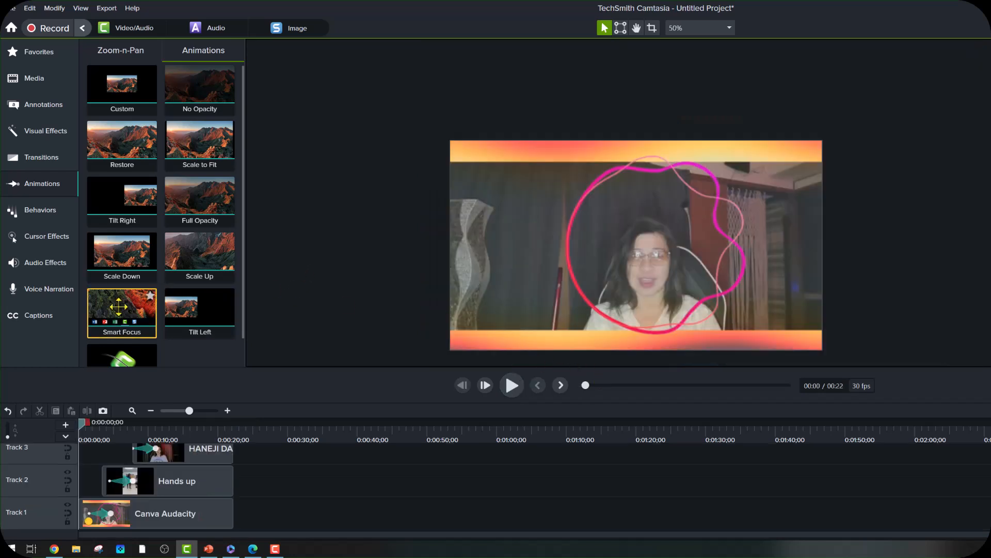
Start importing media into the Media Bin and browse the Music folder for an audio file
click(33, 83)
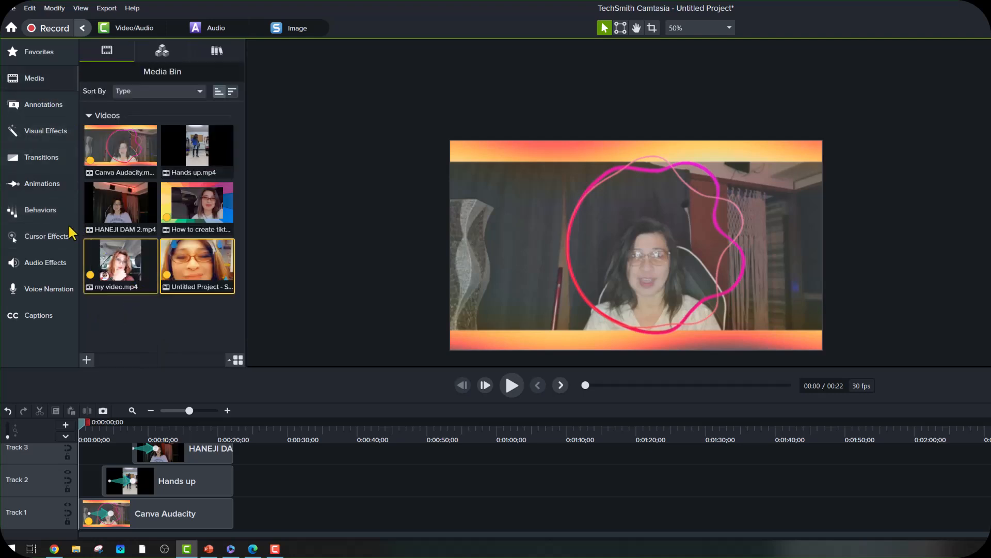
click(45, 80)
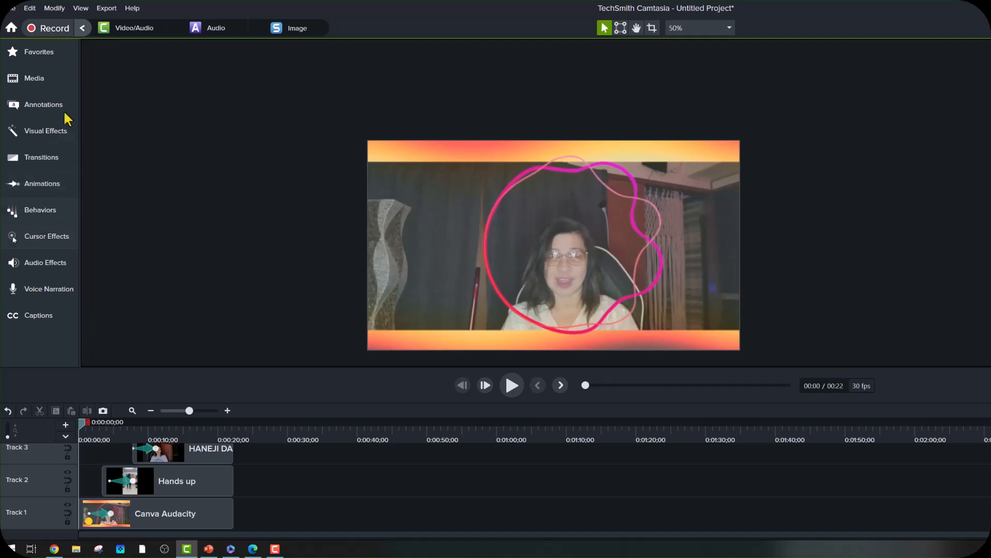
click(48, 85)
click(86, 360)
click(101, 337)
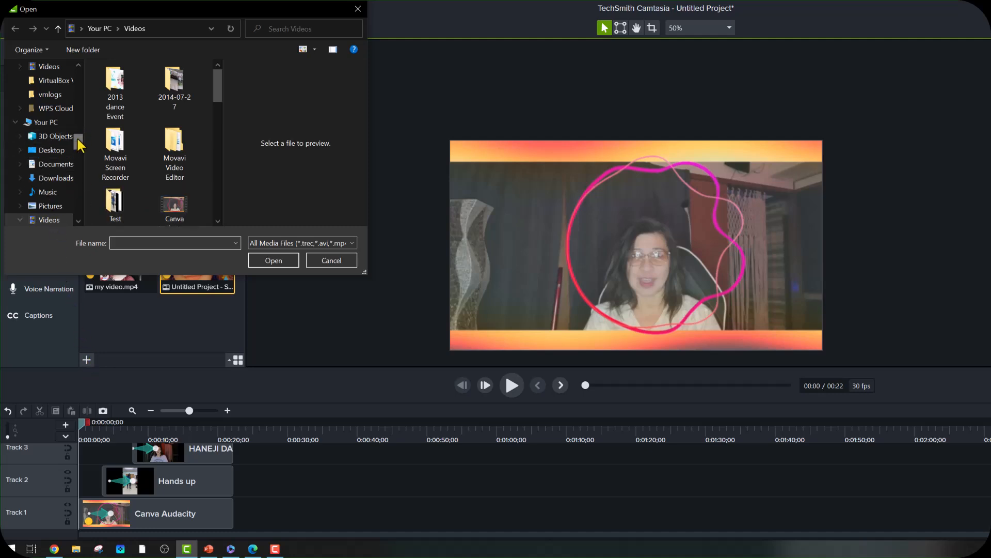
scroll(79, 143, down, 1)
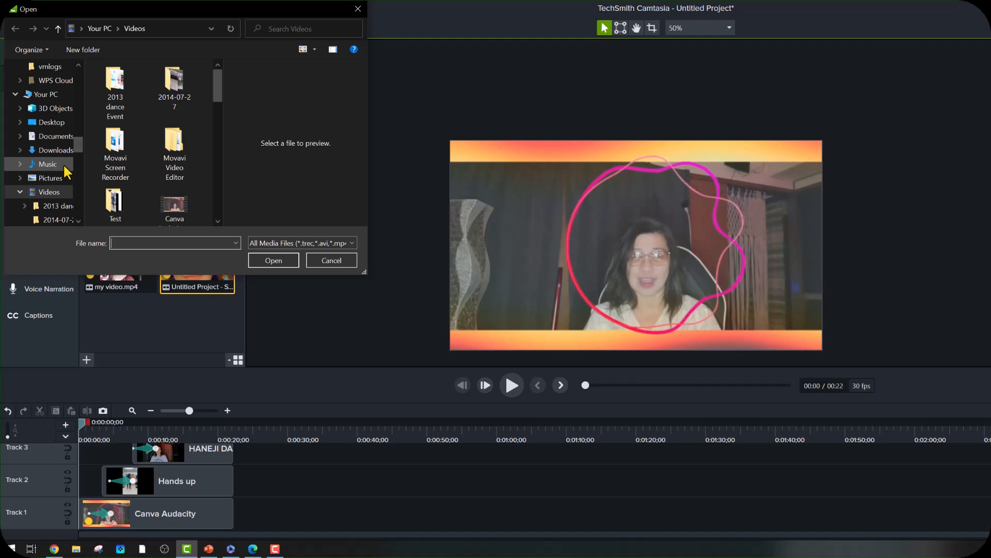
click(61, 163)
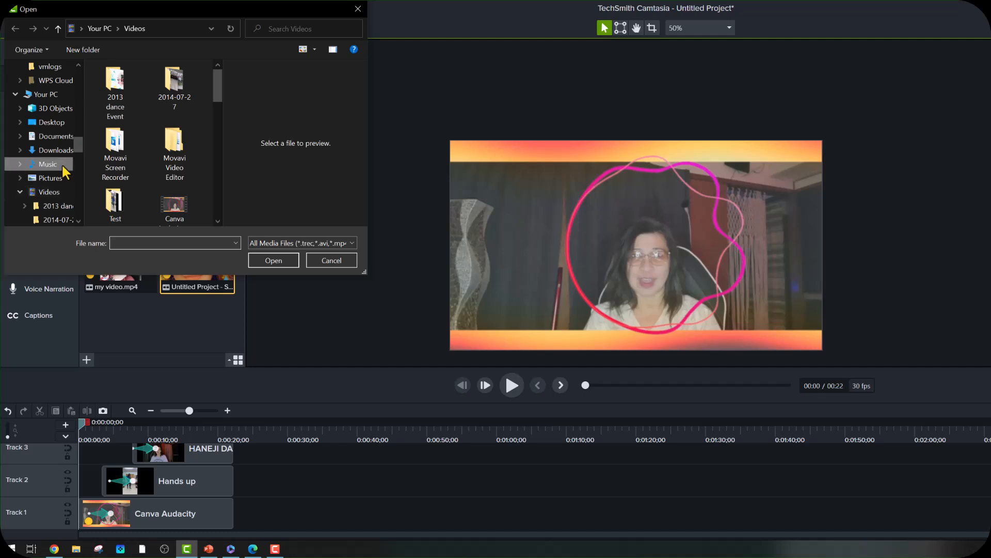
scroll(187, 172, down, 2)
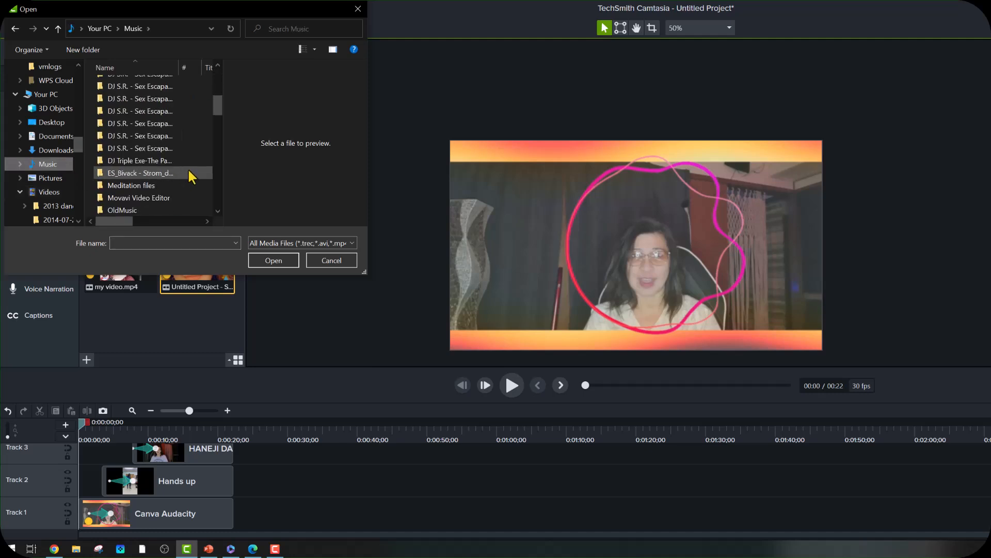